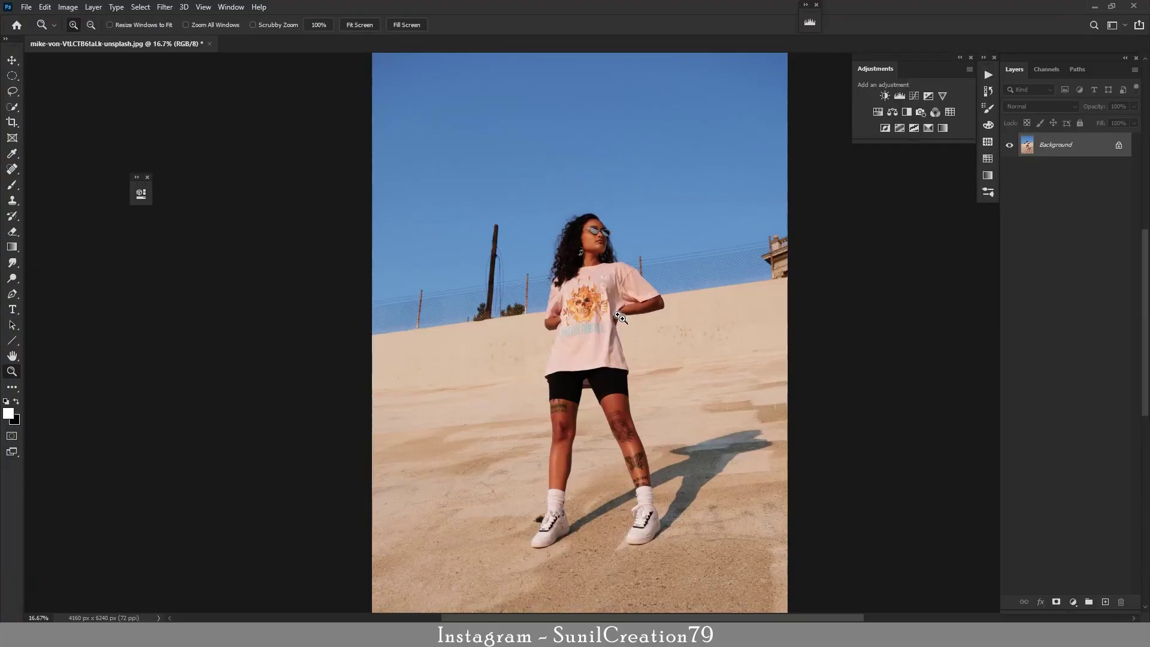
Step: Add a Selective Color layer with Blues set to Cyan +31 and Magenta -26
left_click(597, 270)
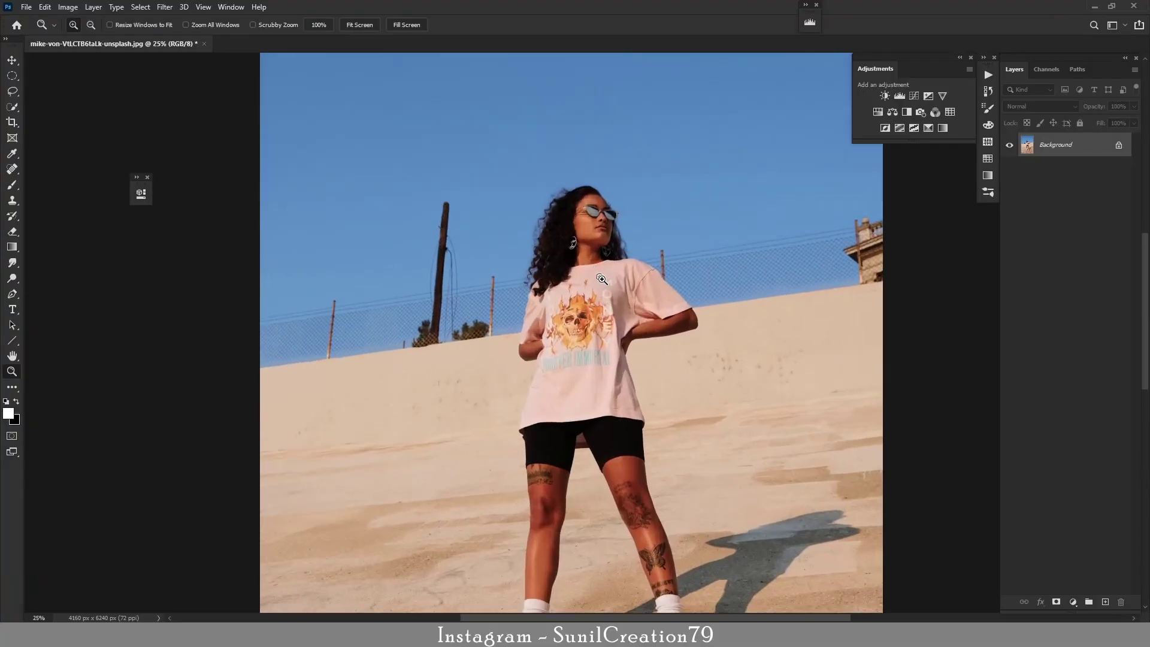
left_click(596, 300, "alt")
left_click(621, 383)
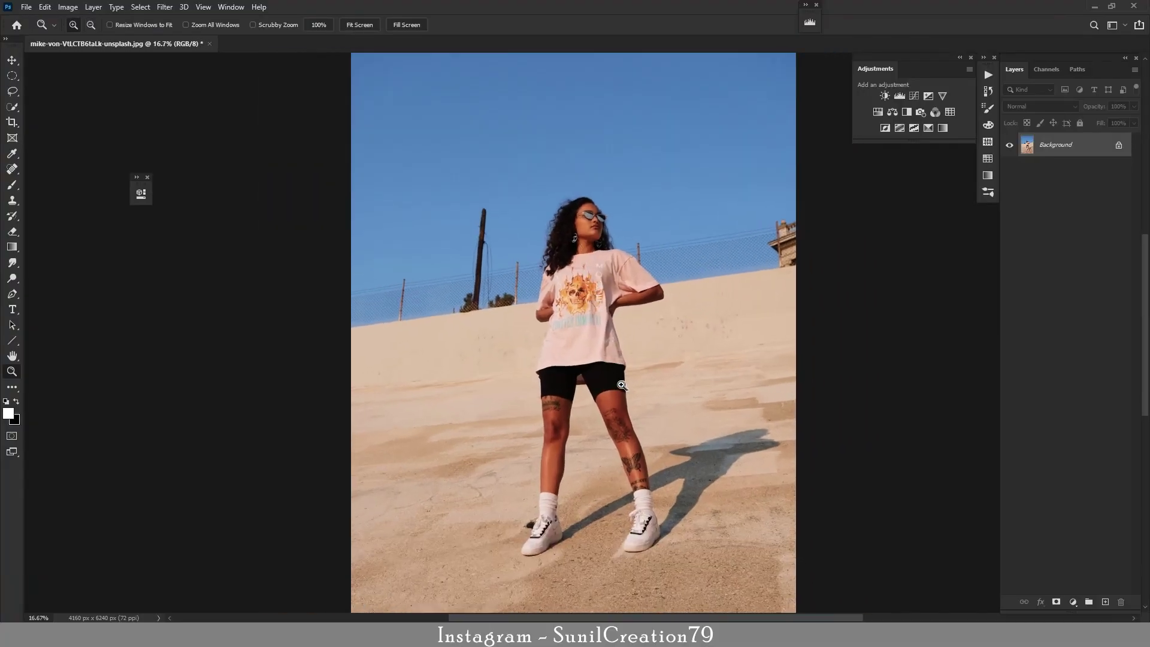
left_click_drag(644, 355, 660, 329)
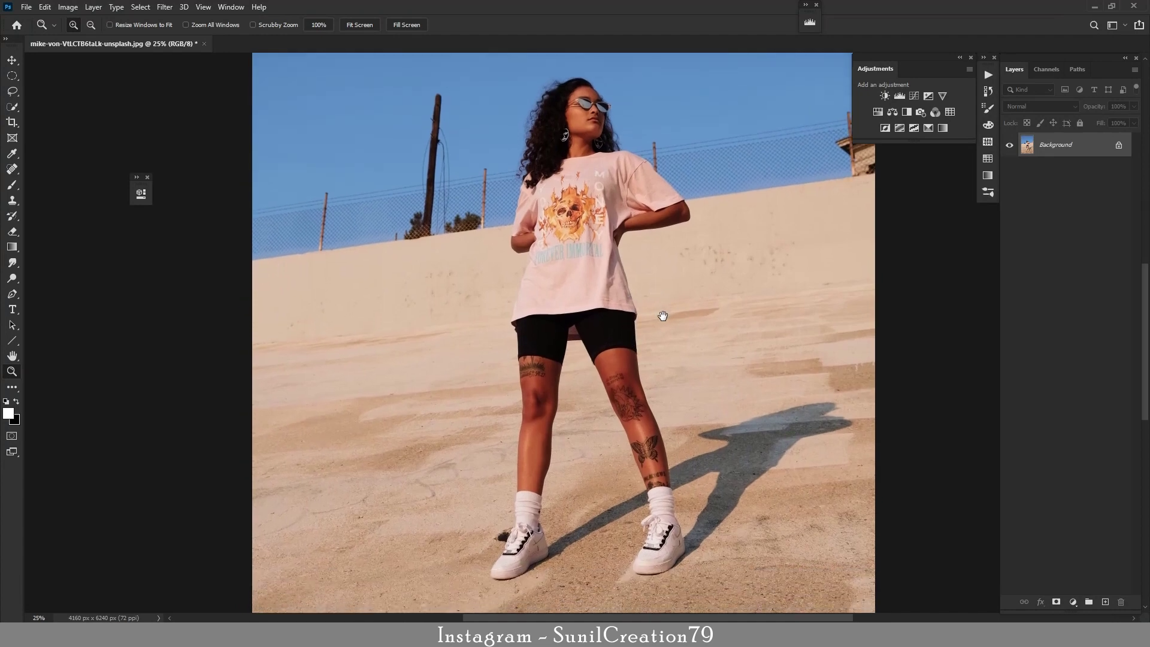
left_click(649, 331, "alt")
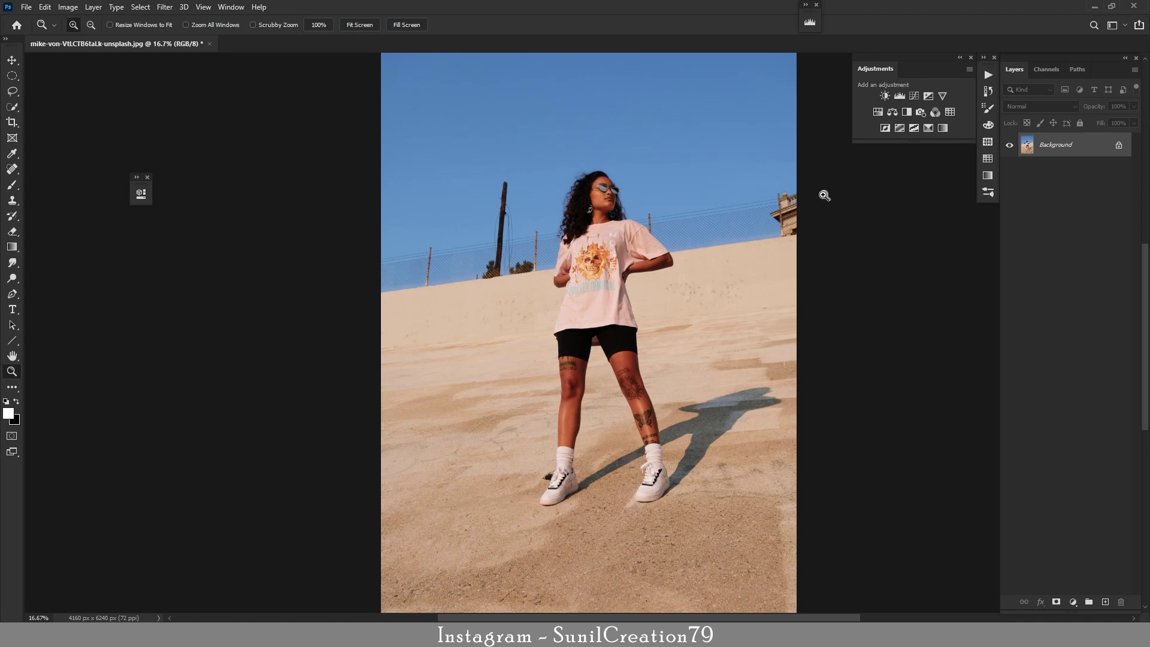
left_click(928, 127)
left_click(206, 242)
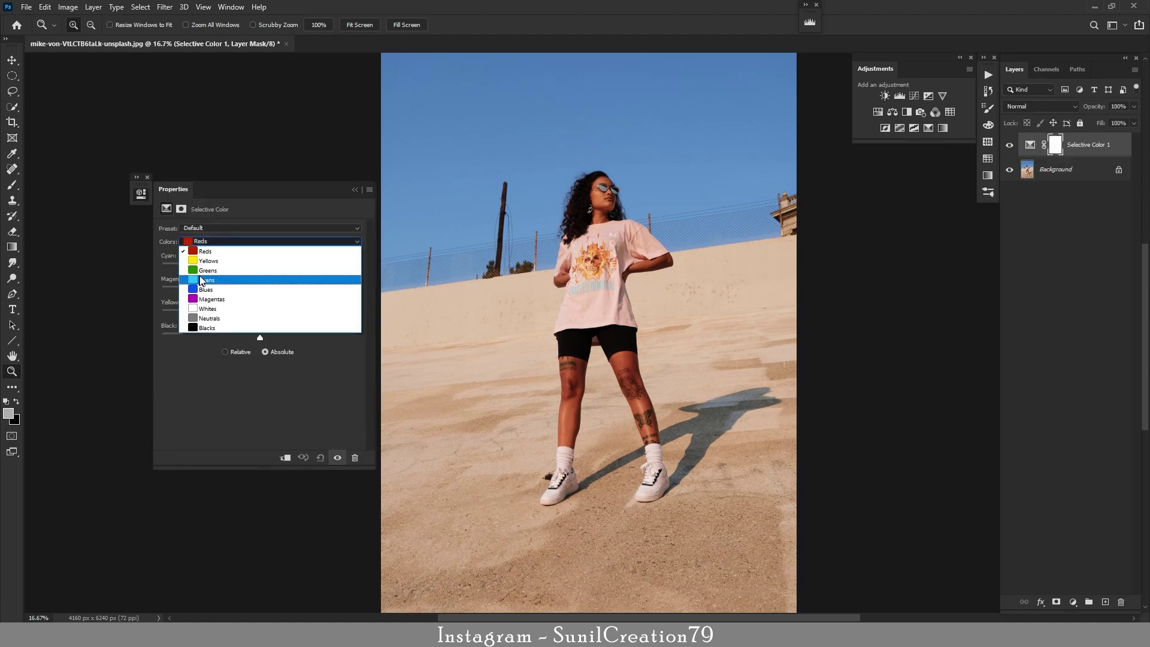
left_click(215, 273)
left_click_drag(259, 267, 290, 267)
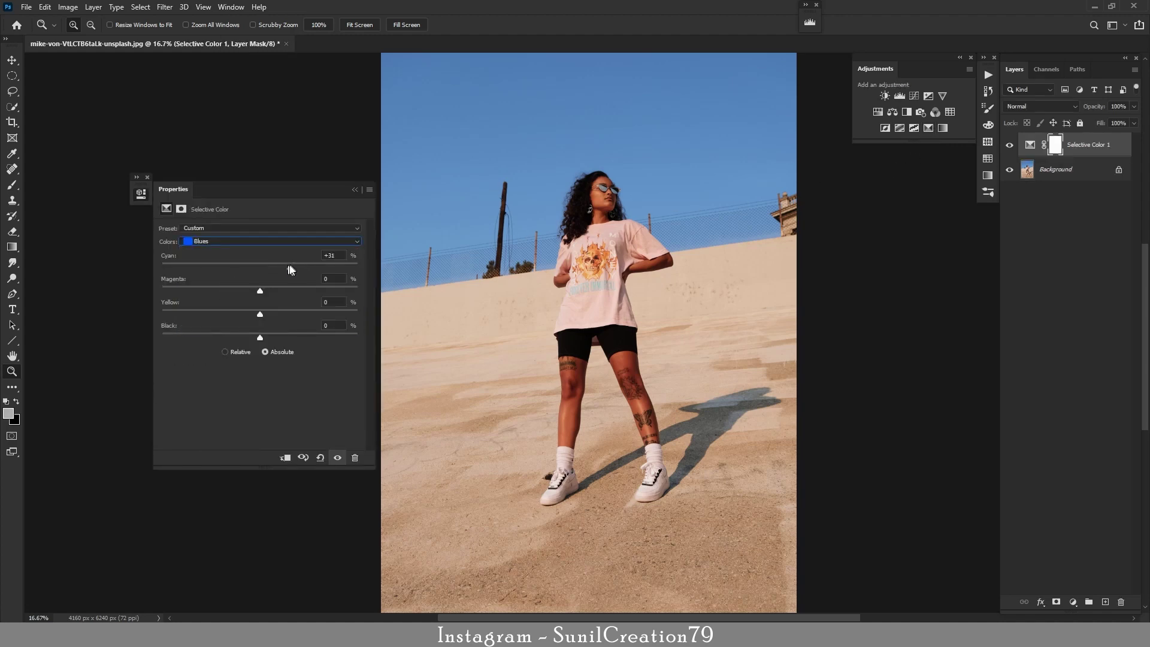
left_click(235, 289)
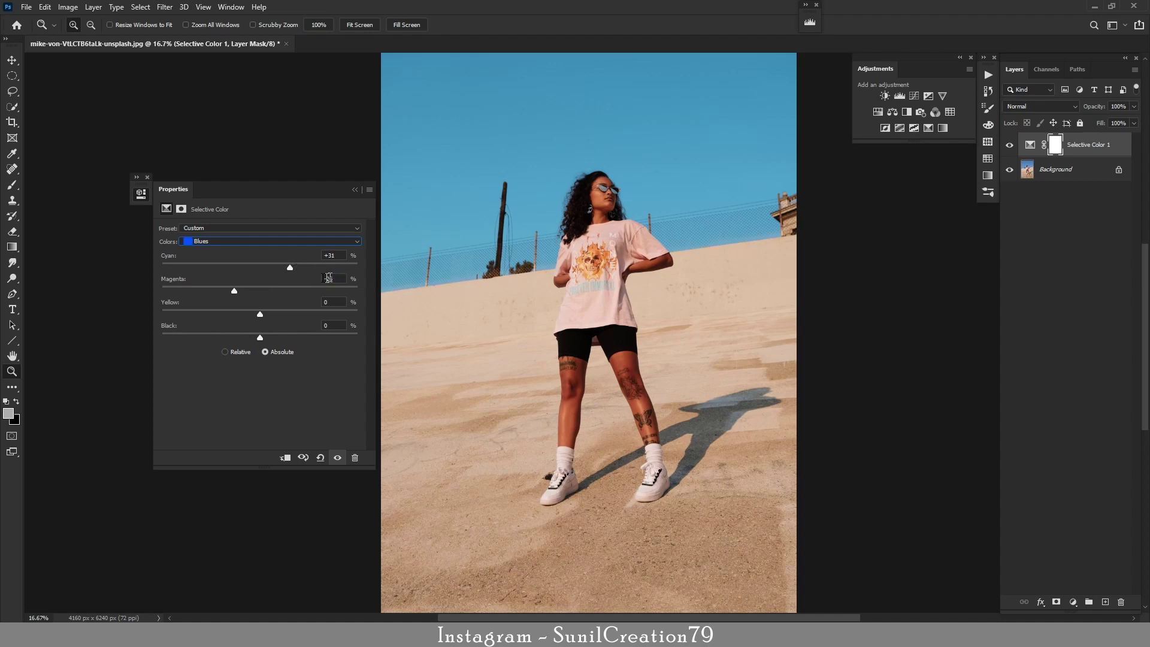
left_click(355, 190)
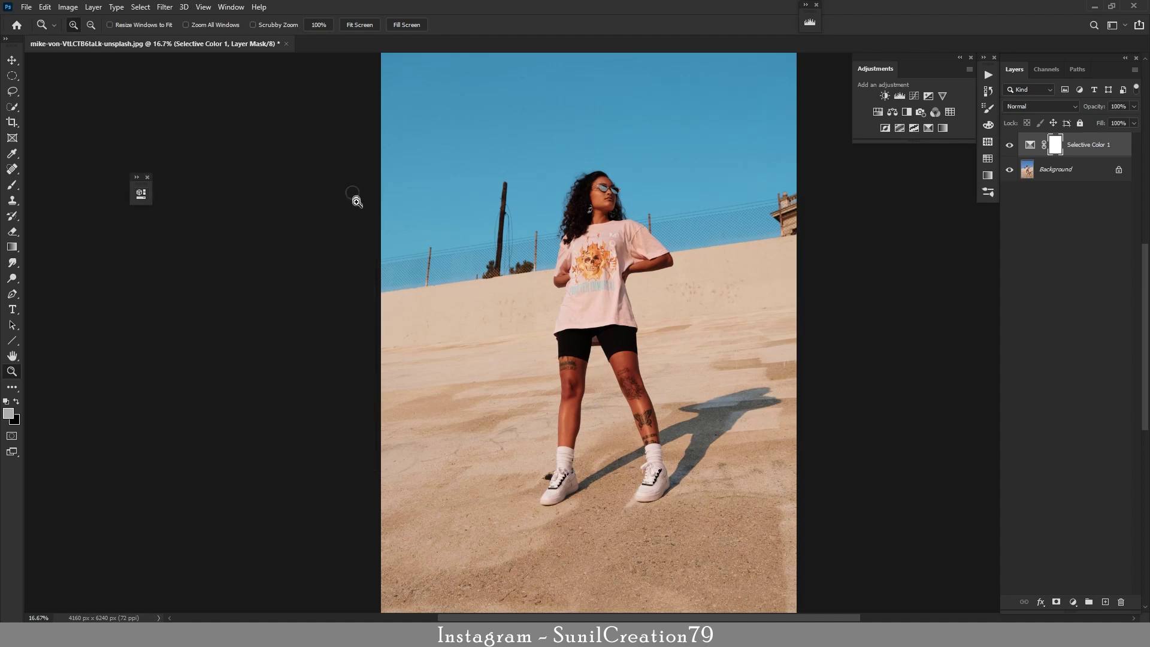
Step: Toggle Selective Color 1 off and on to compare the deepened sky
left_click(1008, 145)
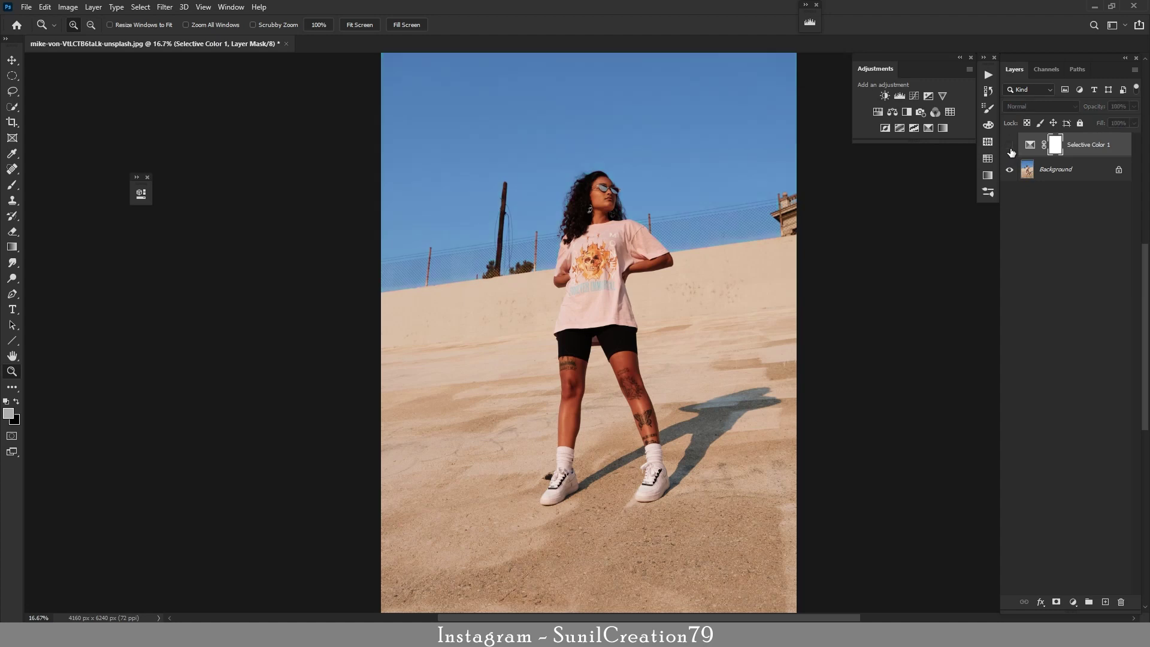
left_click(1009, 146)
left_click(613, 275)
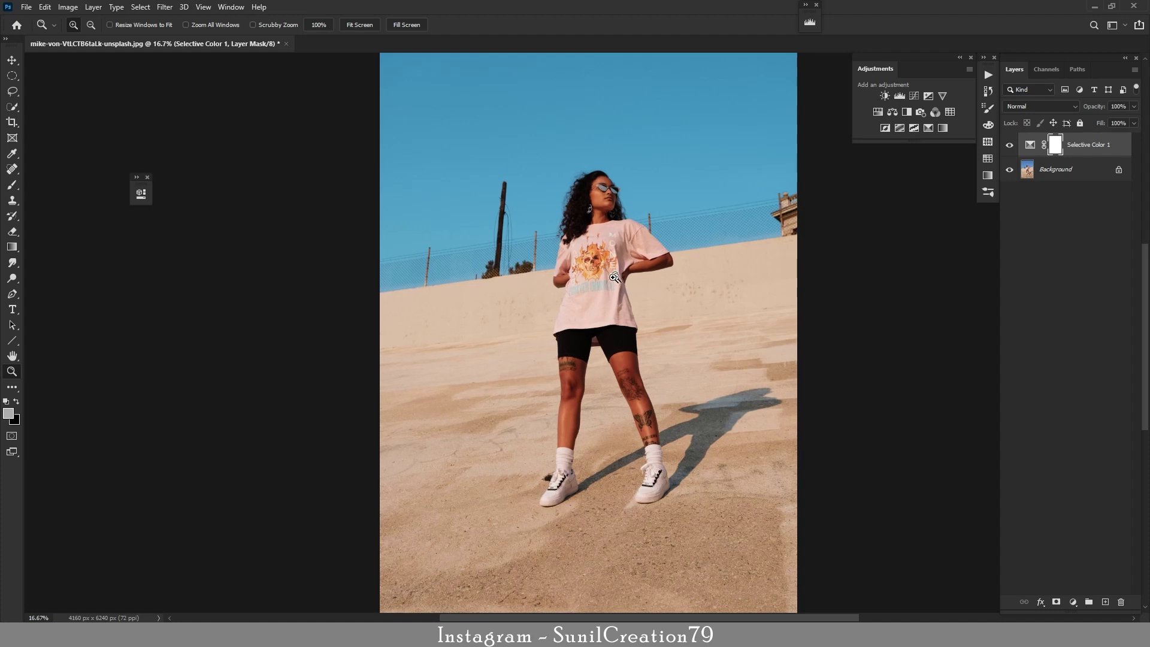
left_click(1059, 171)
left_click(1072, 150)
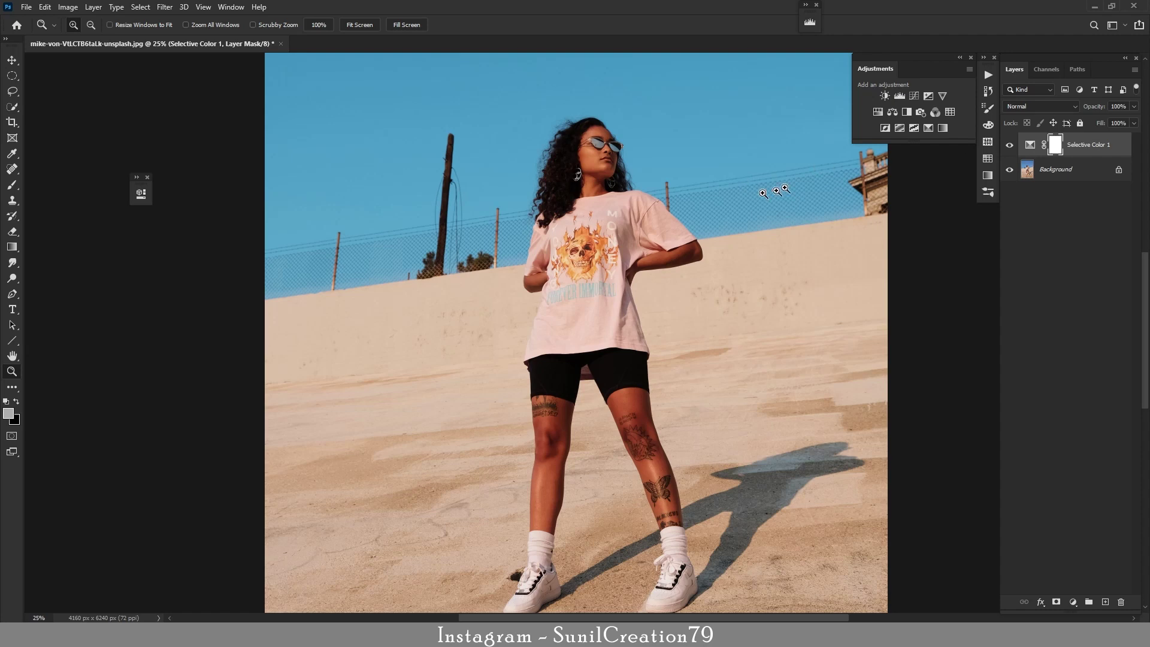
Step: Add a Gradient Map layer, browsing the Muddy presets but keeping the black-white gradient
left_click(942, 127)
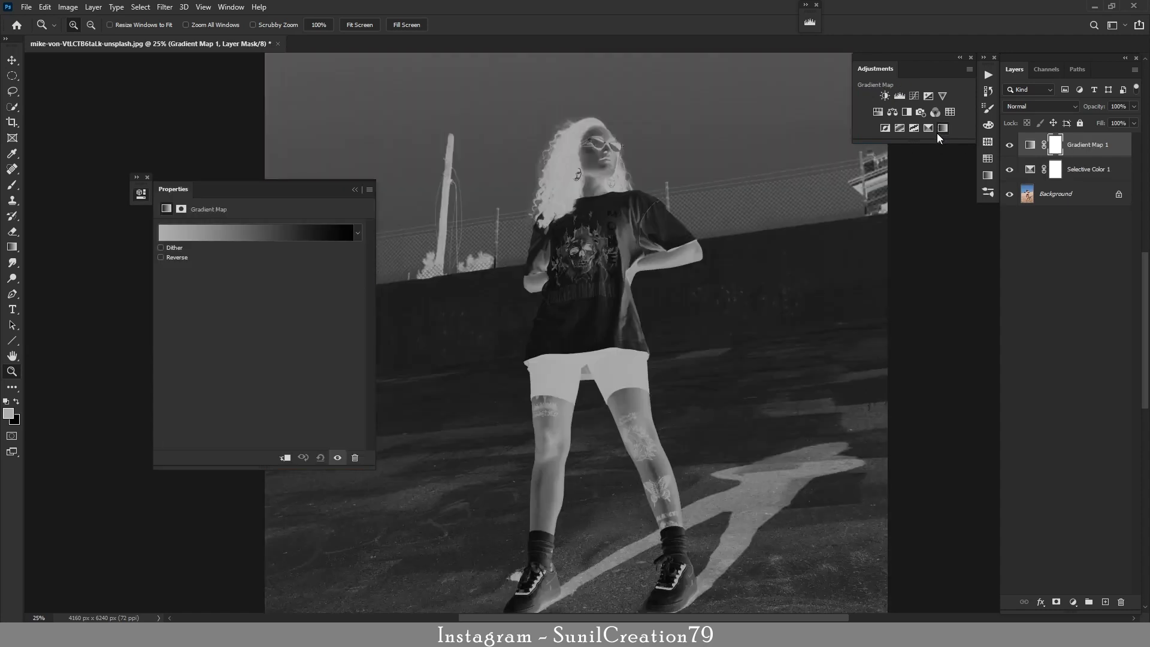
left_click(358, 234)
left_click(177, 259)
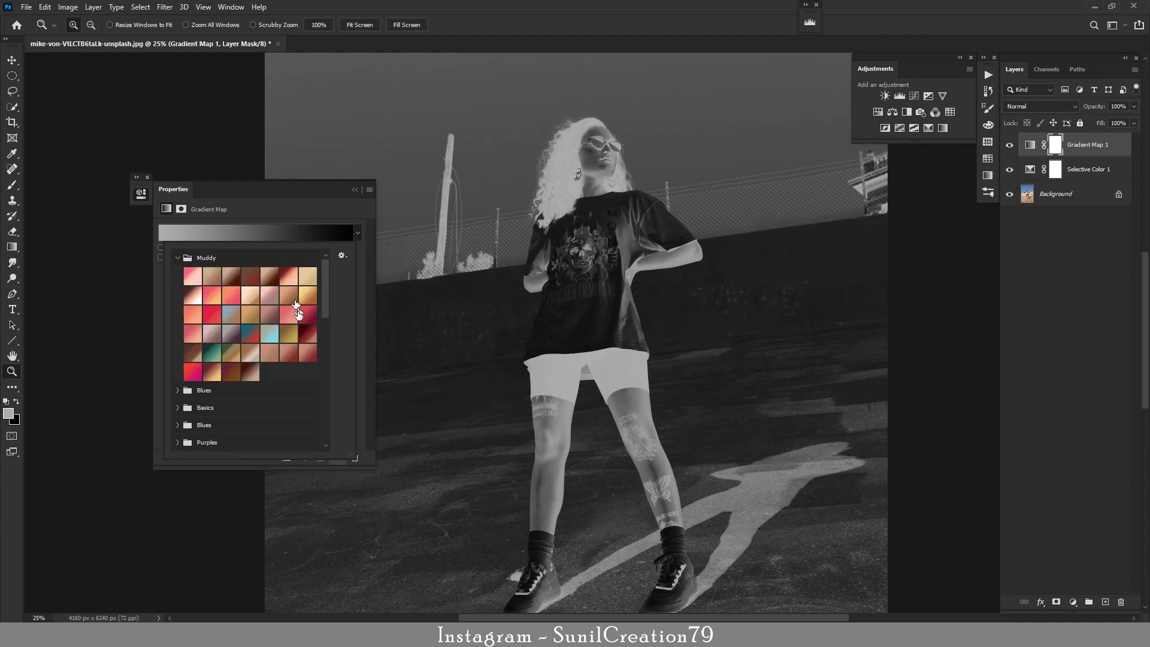
left_click(193, 295)
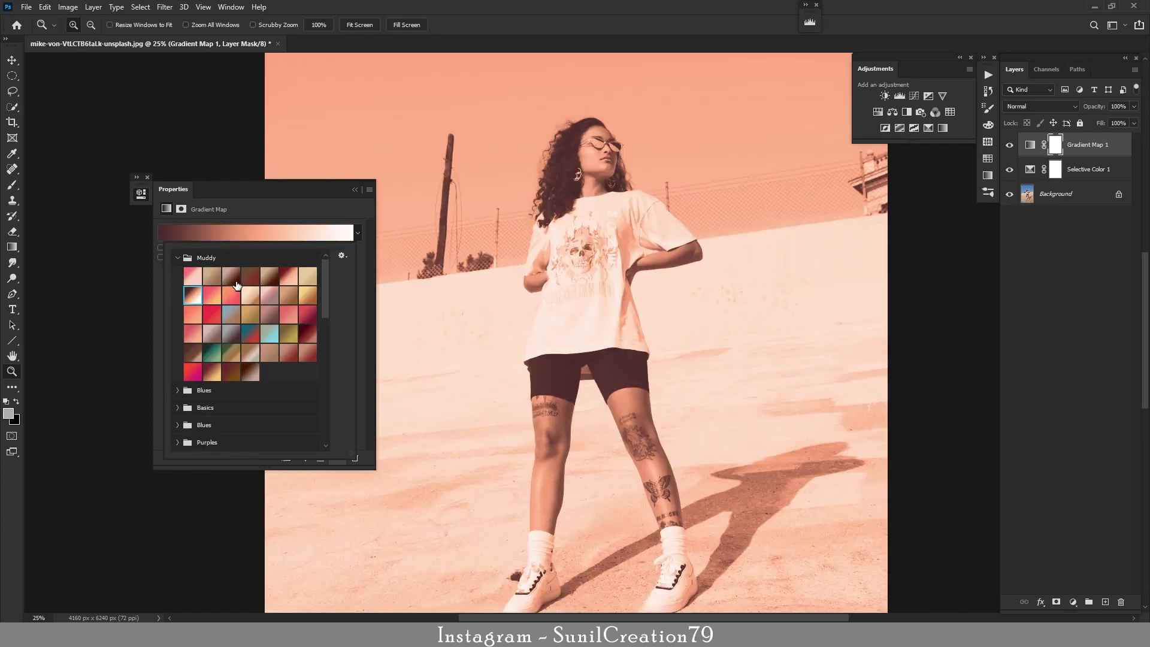
left_click(178, 259)
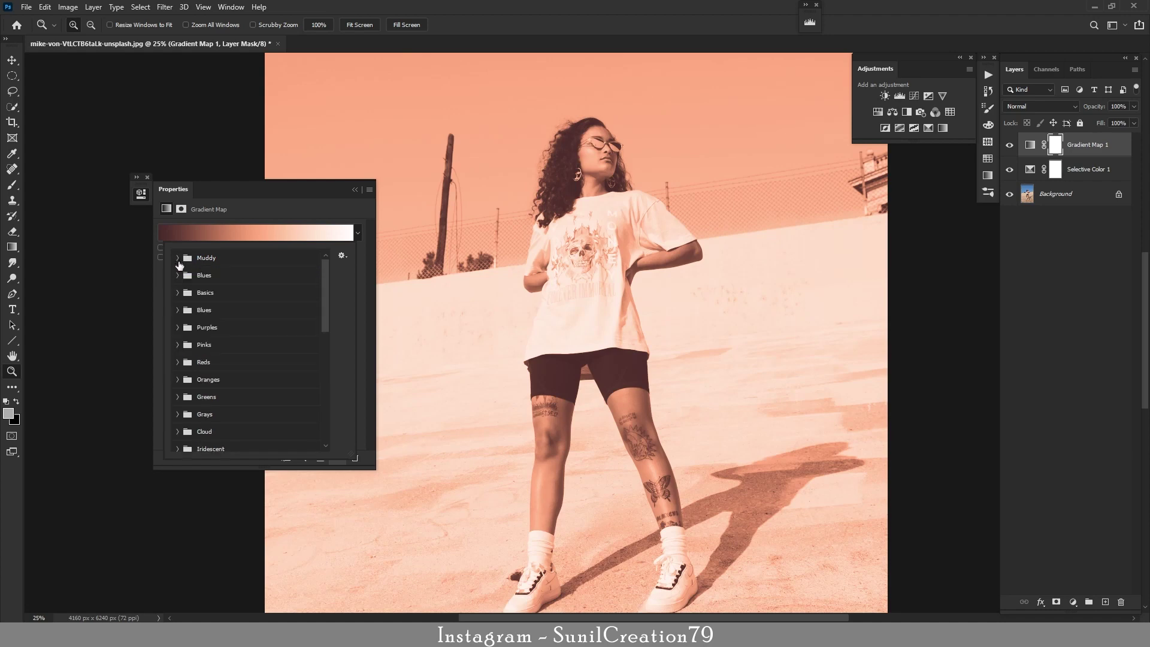
left_click(178, 258)
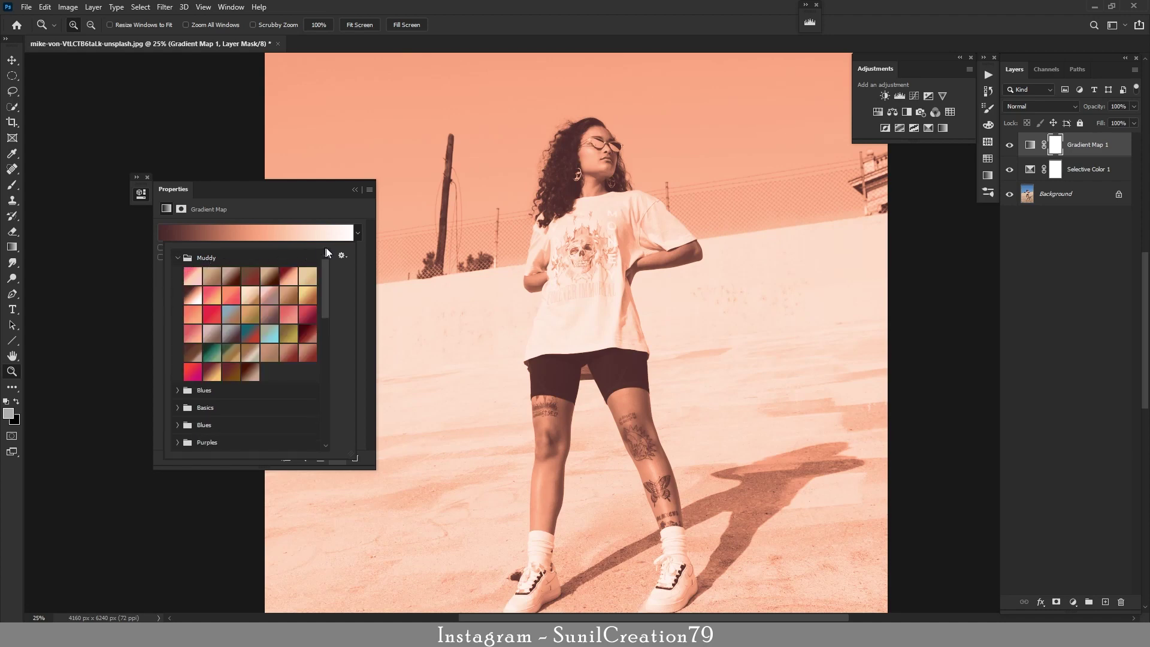
left_click(354, 190)
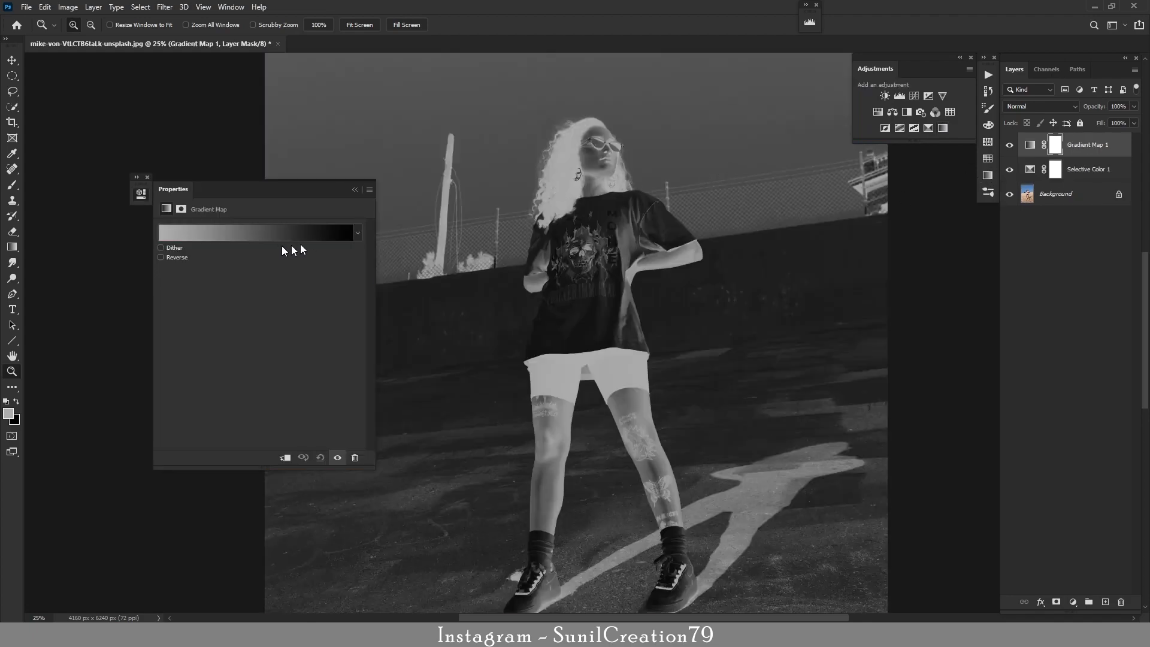
Step: Set Gradient Map 1's blend mode to Soft Light
left_click(1042, 107)
left_click(1017, 260)
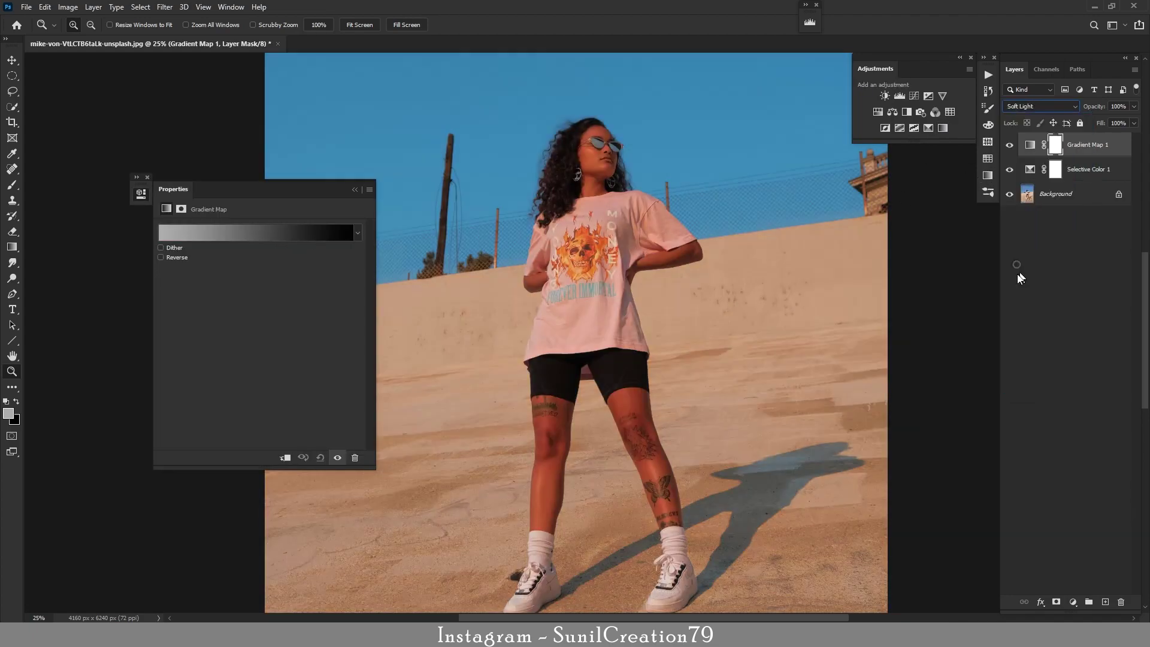
left_click(354, 190)
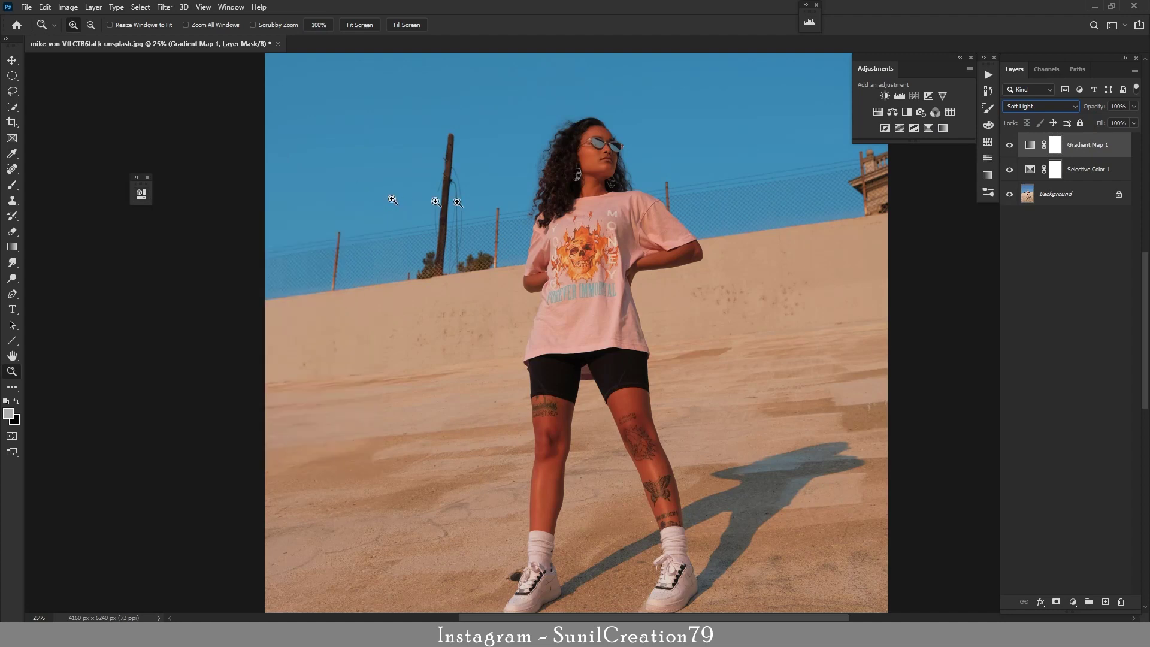
left_click(1066, 192)
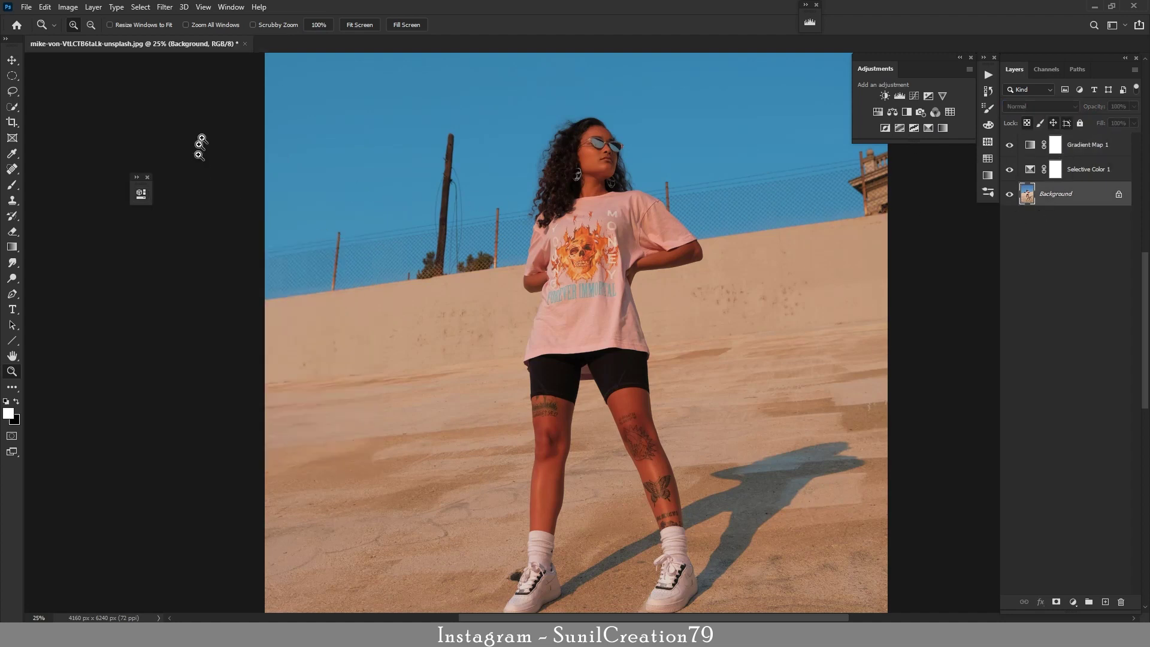
Step: Select the woman as subject, target Gradient Map 1's mask, and invert the selection
left_click(140, 7)
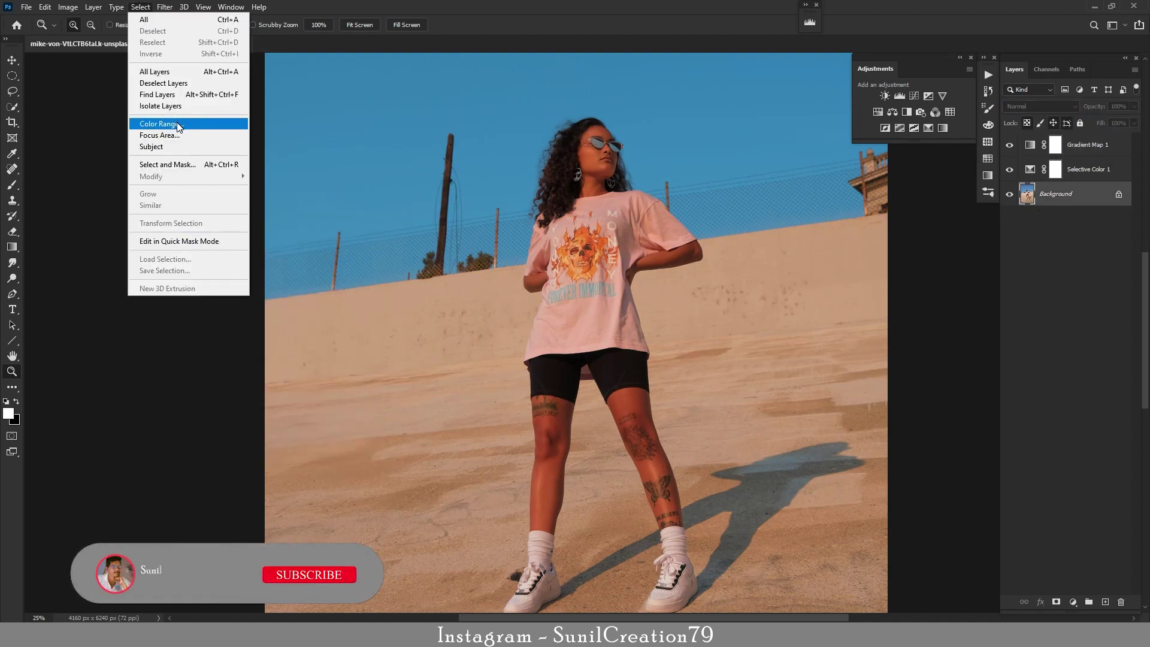
left_click(160, 147)
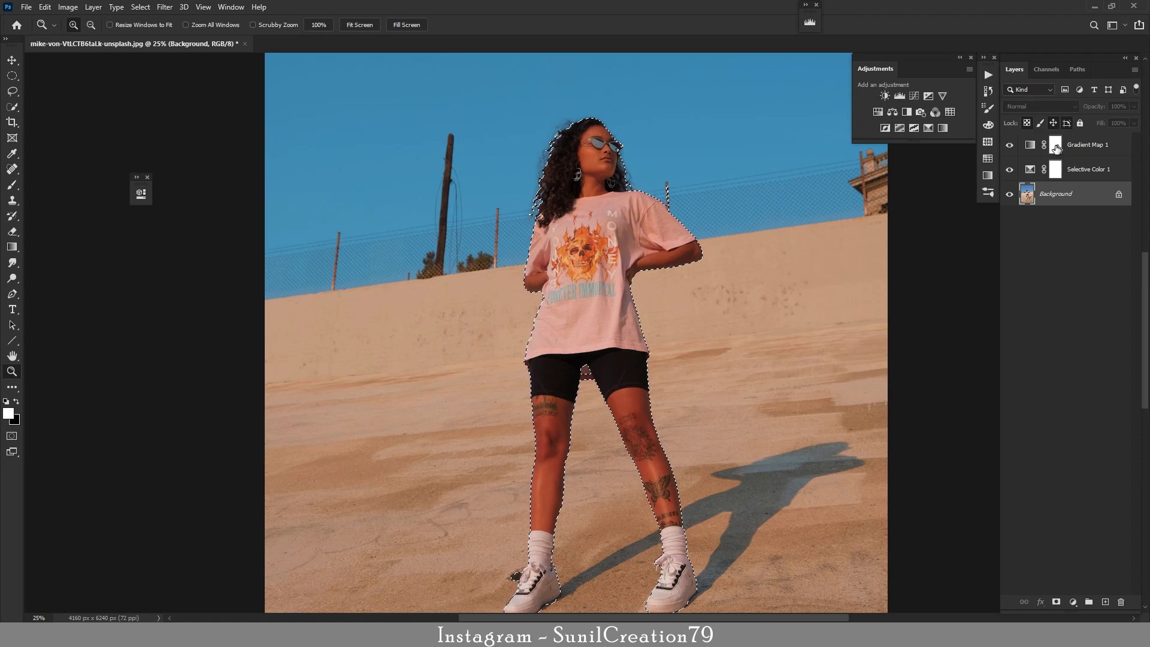
left_click(1055, 148)
left_click(139, 8)
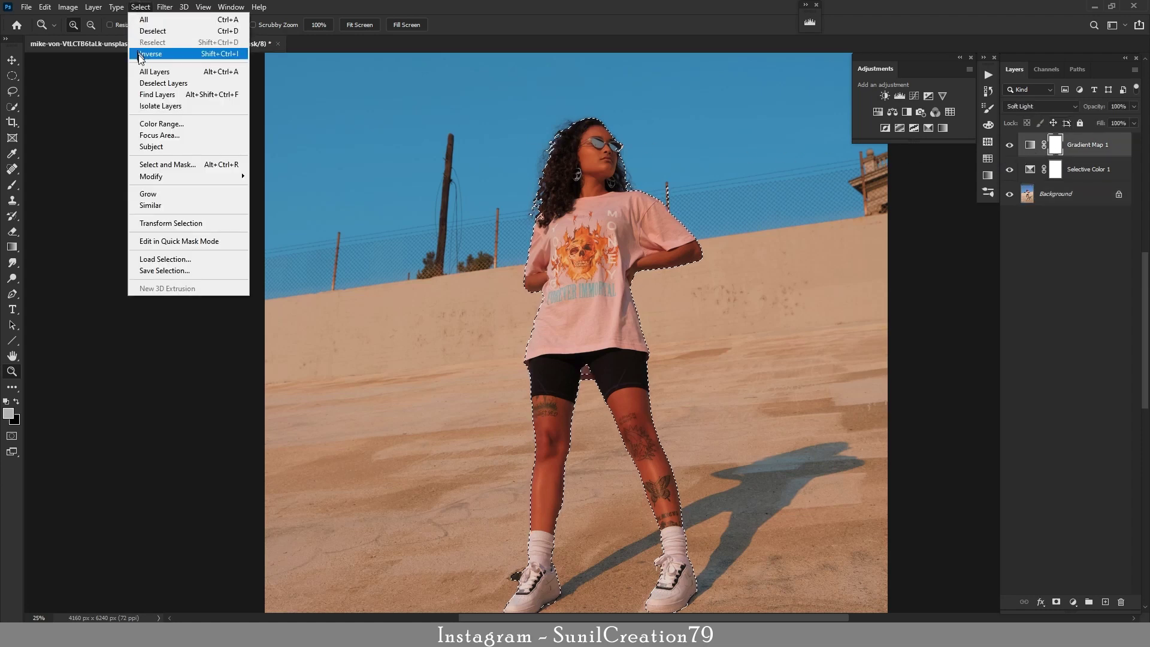
left_click(147, 58)
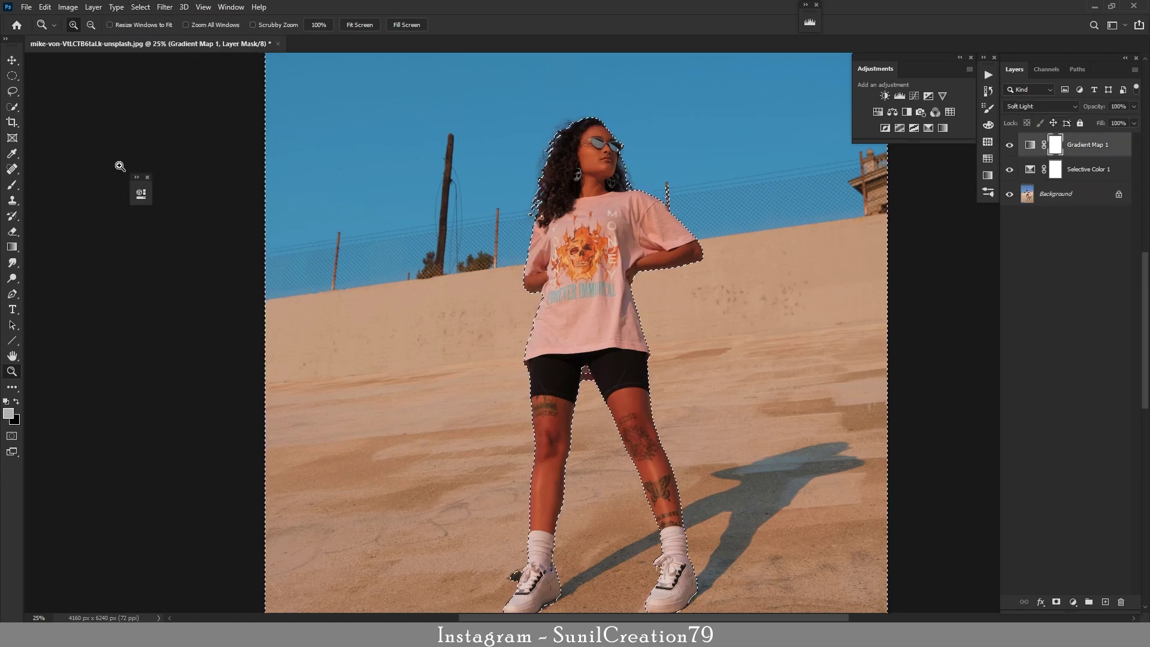
Step: Fill the mask's background area black, compare the result, and deselect
key("shift+BackSpace")
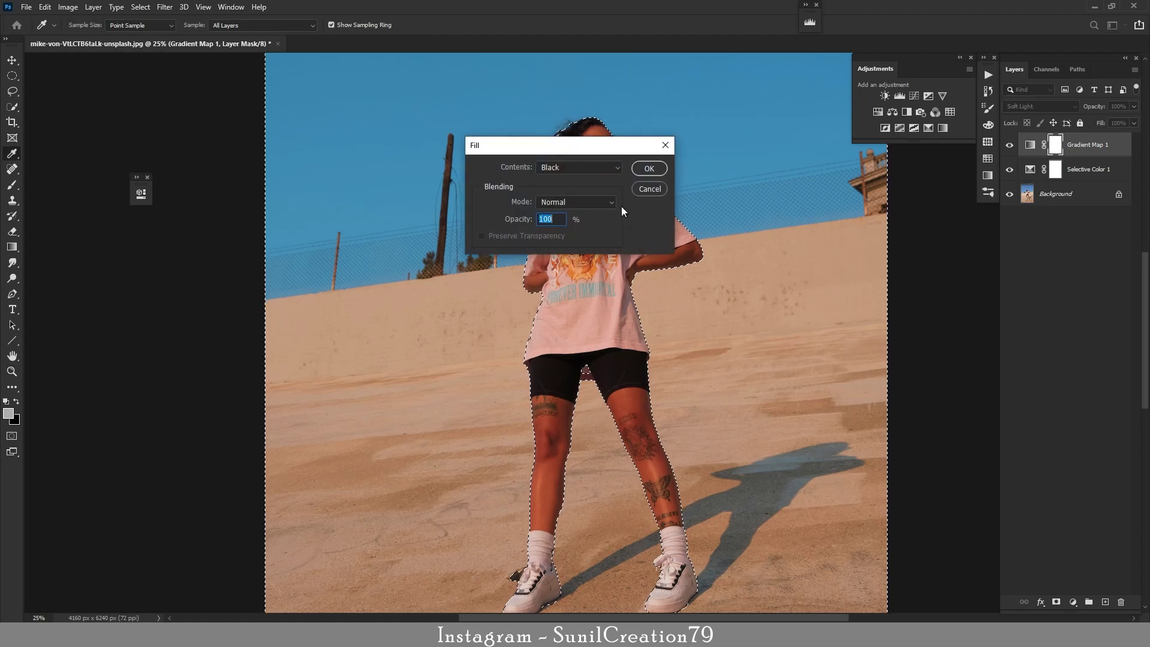
key("Return")
key("z")
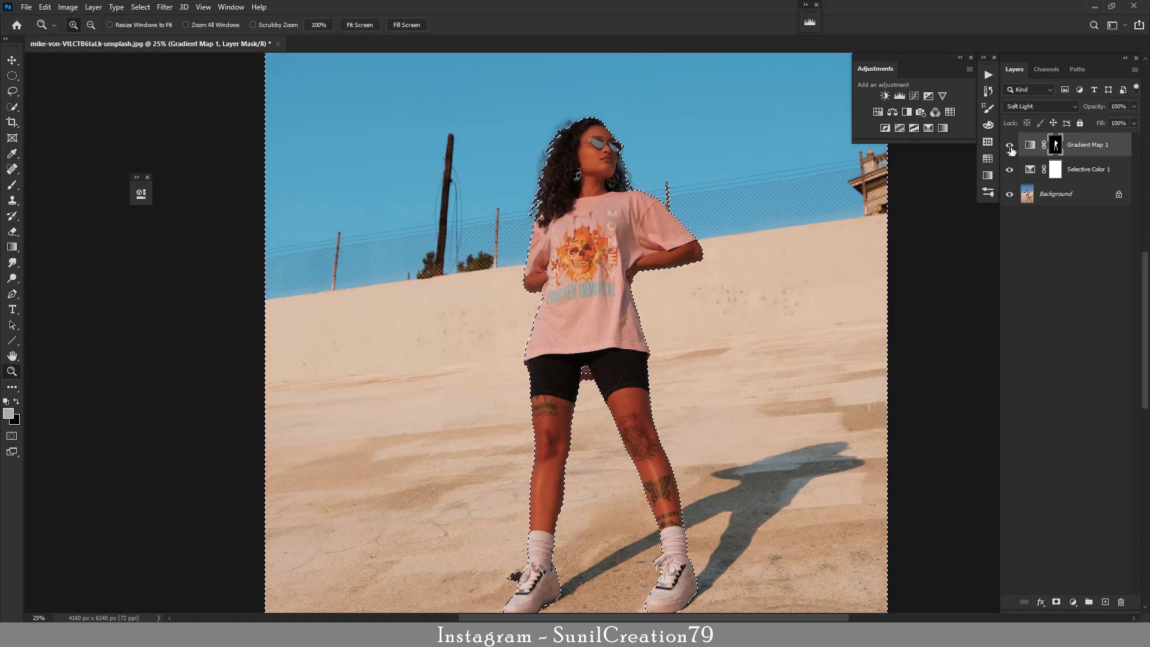
left_click(1009, 146)
left_click(1009, 145)
key("ctrl+d")
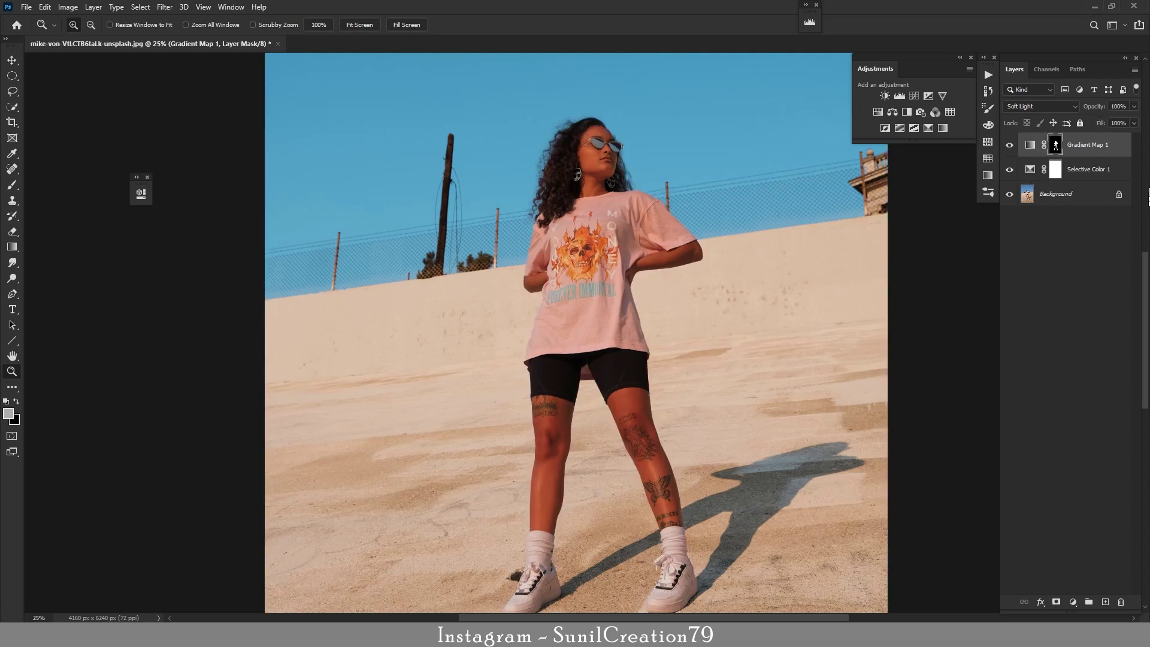
Step: Lower Gradient Map 1's opacity to 30%, comparing it hidden and shown
left_click(1008, 145)
left_click(1008, 147)
left_click_drag(1095, 109, 1060, 113)
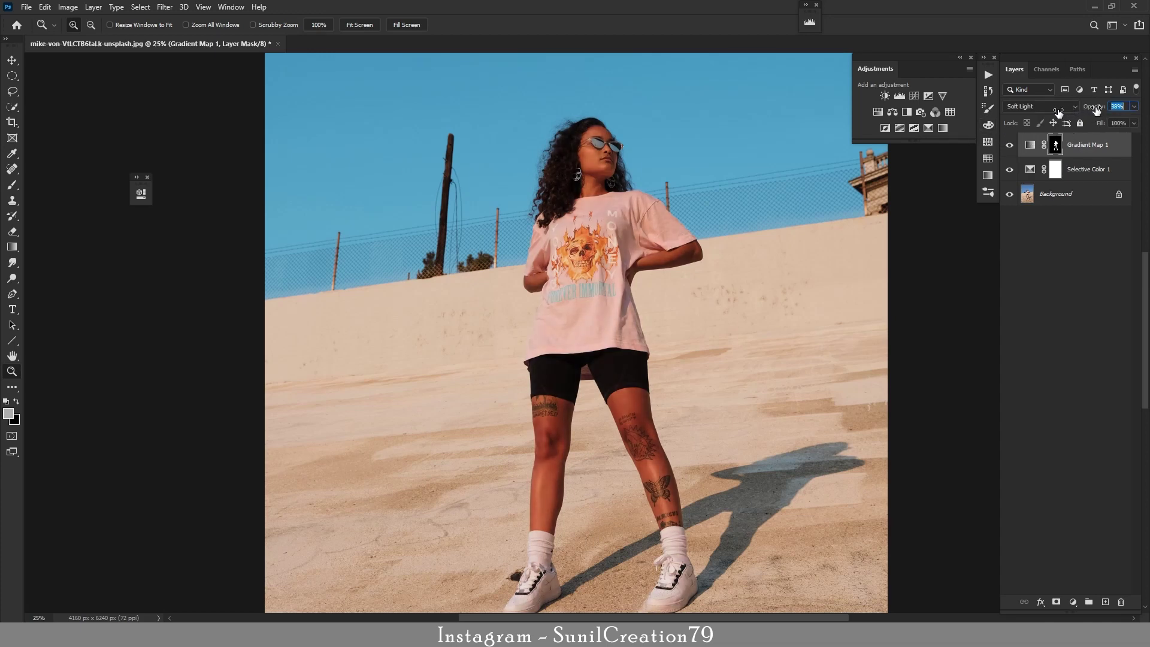
left_click(1115, 106)
key("Return")
Step: Raise Gradient Map 1's opacity to 51% and try Overlay before returning to Soft Light
left_click(1009, 148)
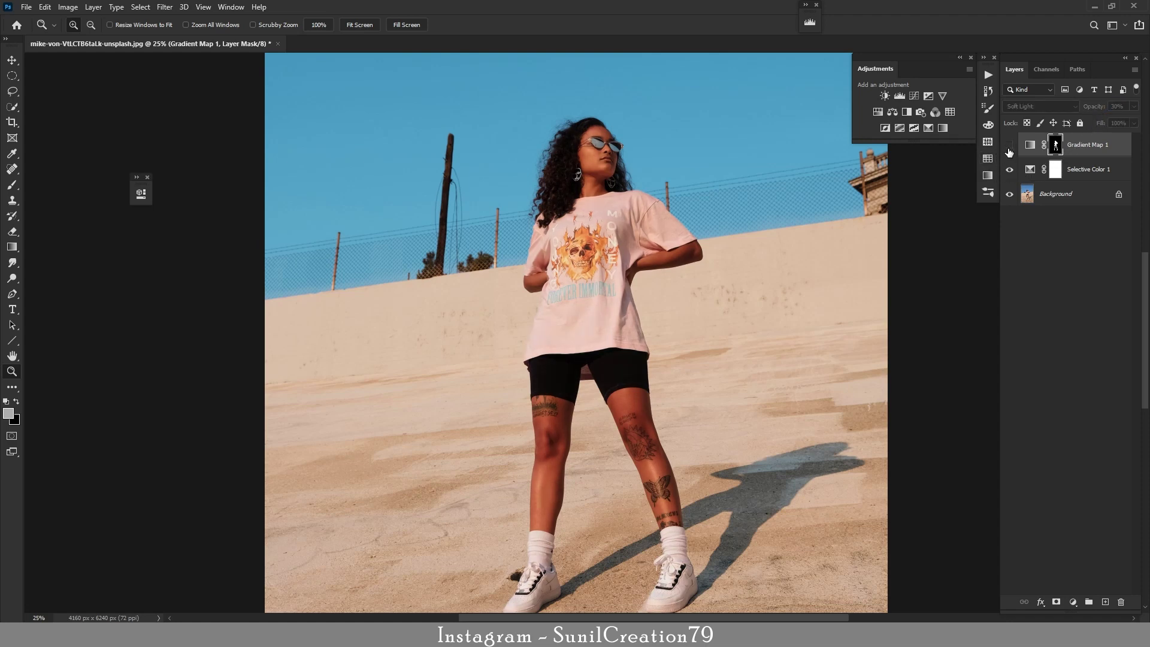
left_click(1009, 149)
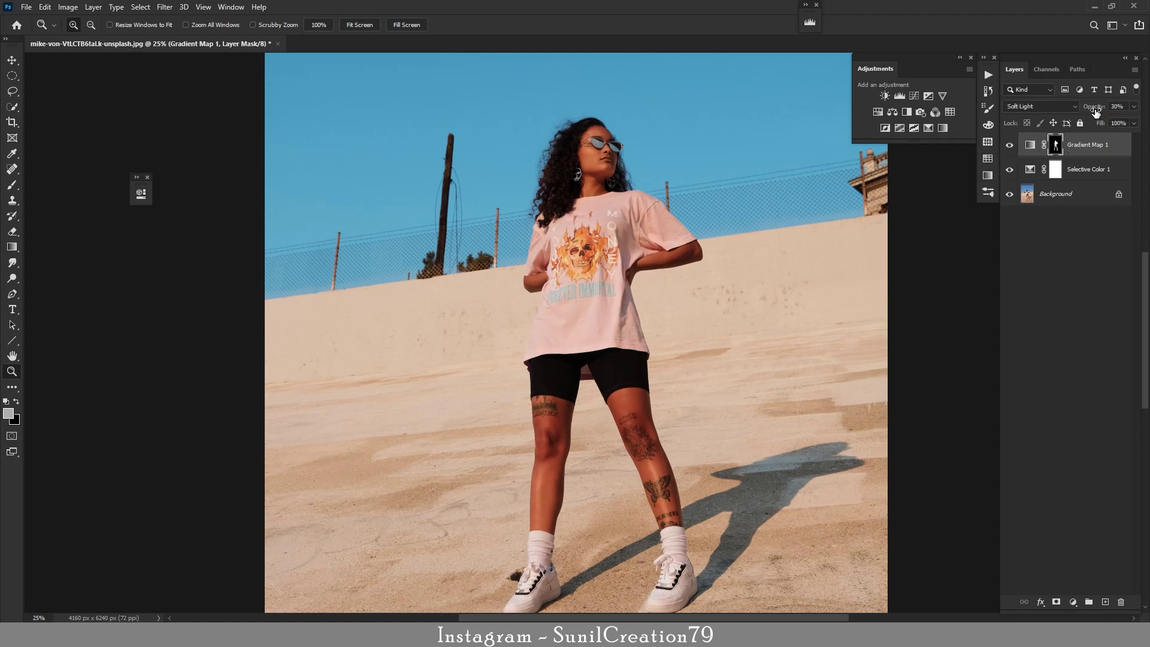
left_click_drag(1091, 111, 1103, 110)
left_click(1041, 107)
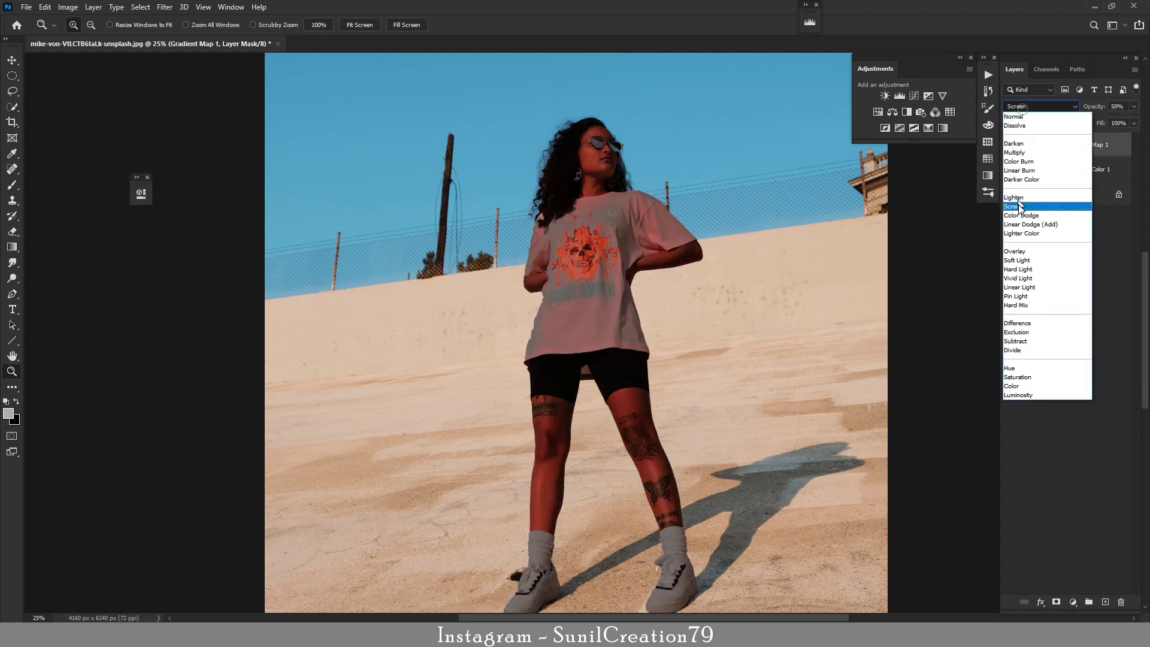
left_click(1018, 251)
left_click(1041, 106)
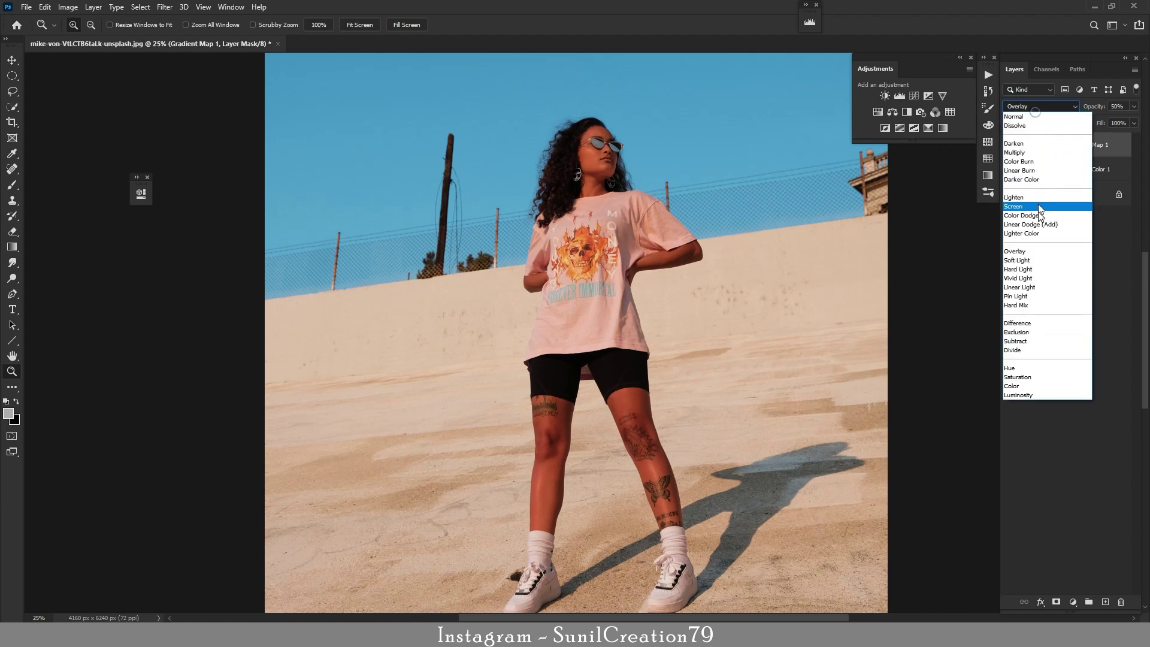
left_click(1024, 260)
Step: Reduce Gradient Map 1's opacity to about 23% and inspect the figure up close
left_click(1010, 147)
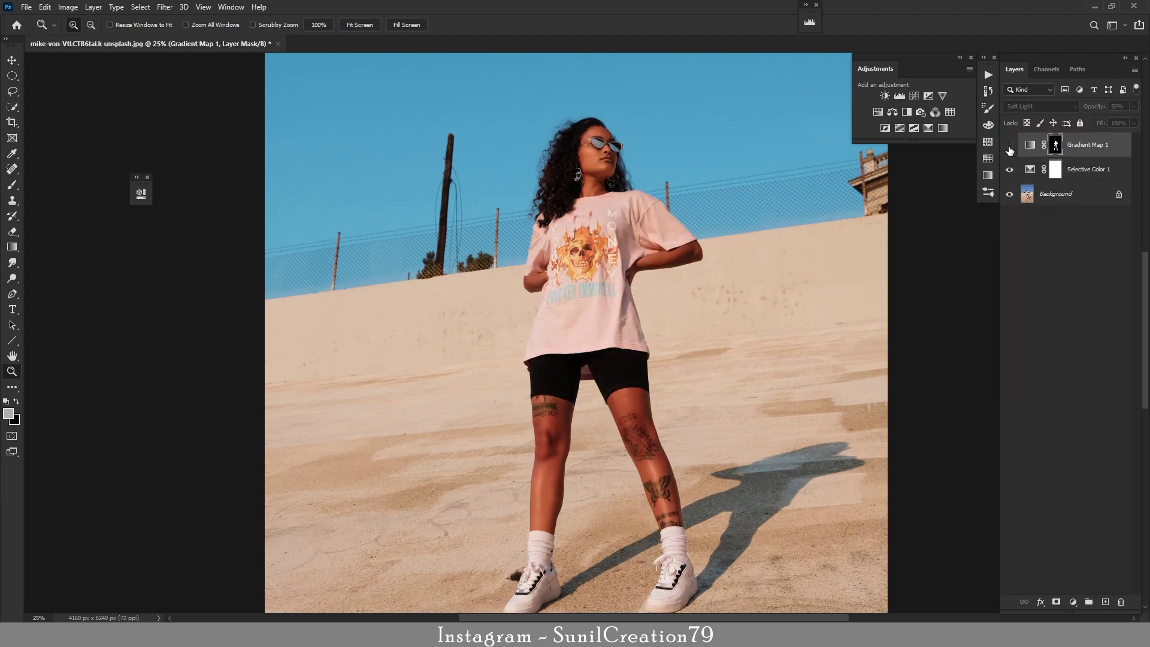
left_click(1010, 146)
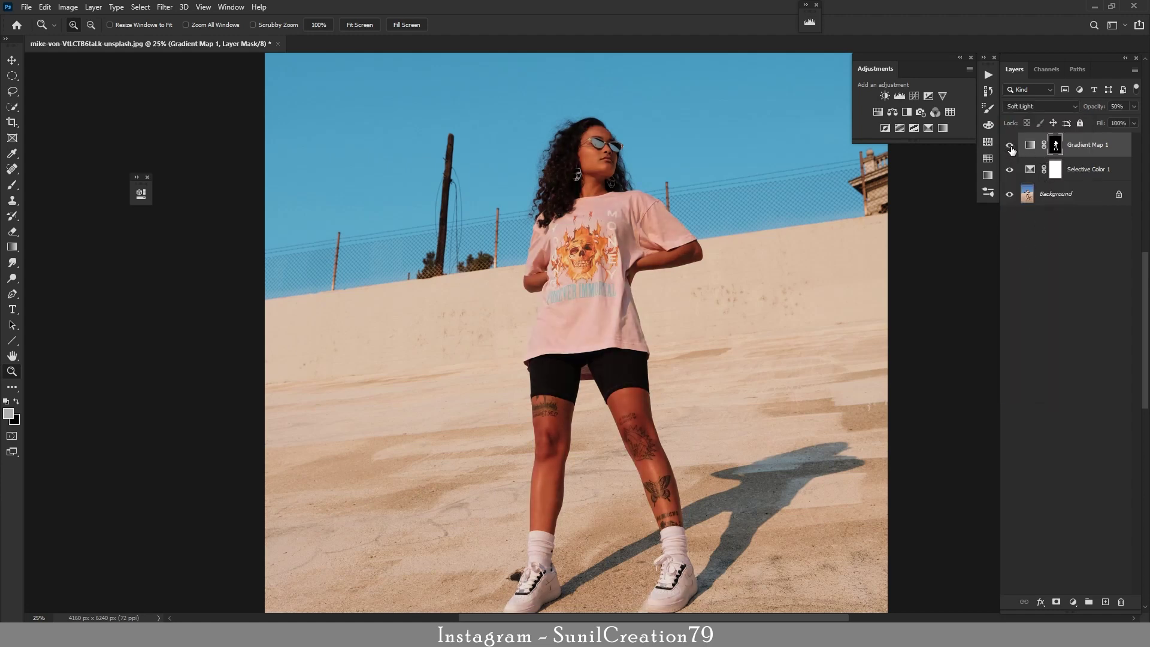
left_click(1010, 147)
left_click(1009, 147)
left_click_drag(1095, 109, 1063, 111)
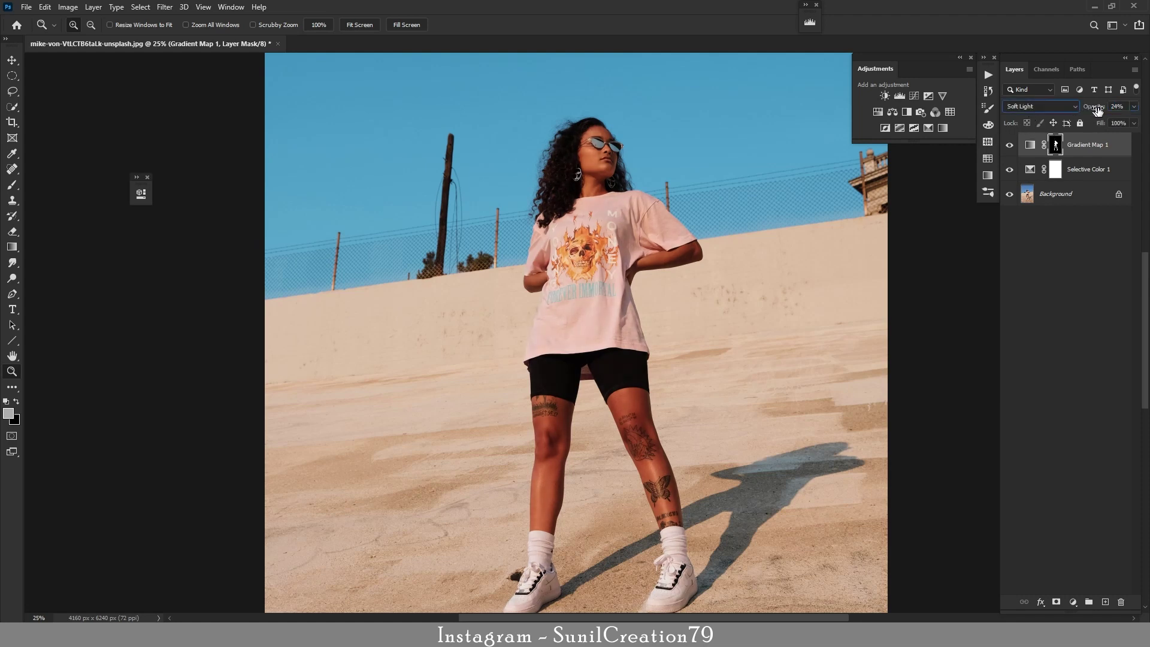
left_click(1010, 146)
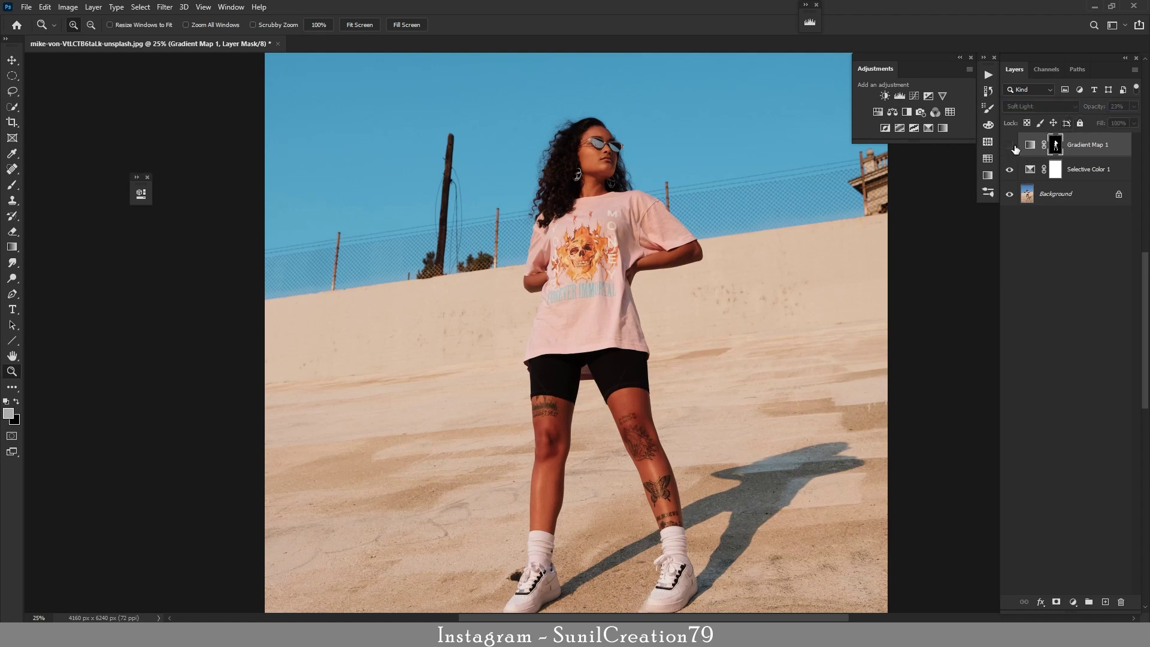
left_click(1009, 146)
left_click(614, 172)
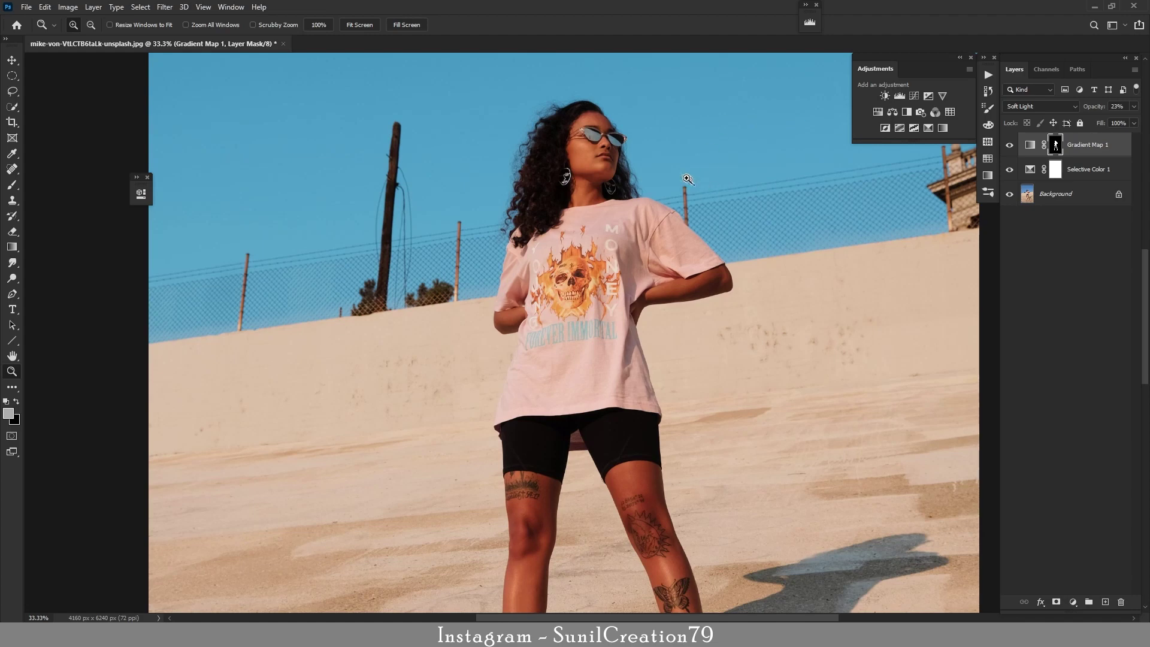
left_click(664, 175, "alt")
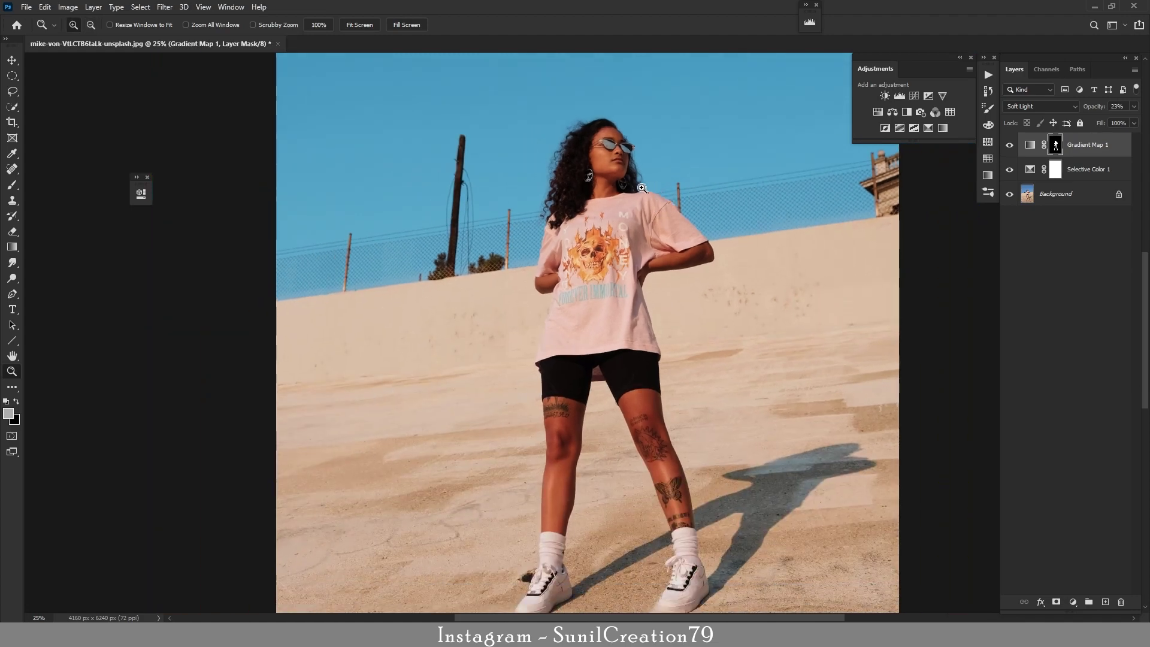
left_click(636, 217, "alt")
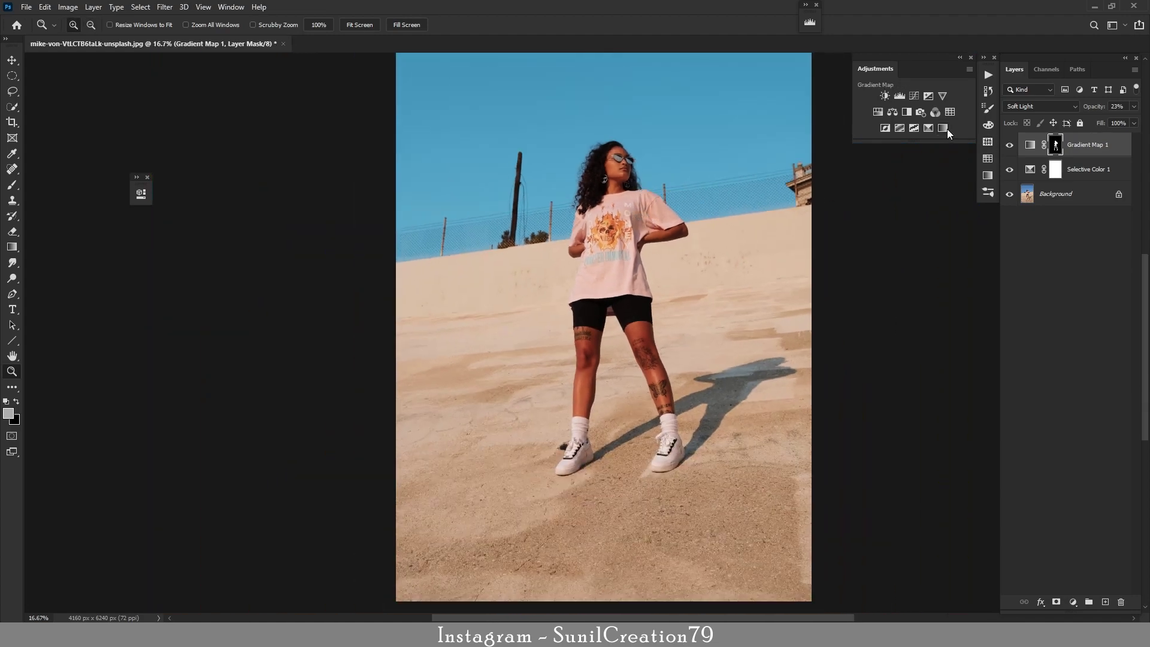
Step: Add a second Gradient Map using the brown-to-pink Muddy preset
left_click(943, 128)
left_click(357, 233)
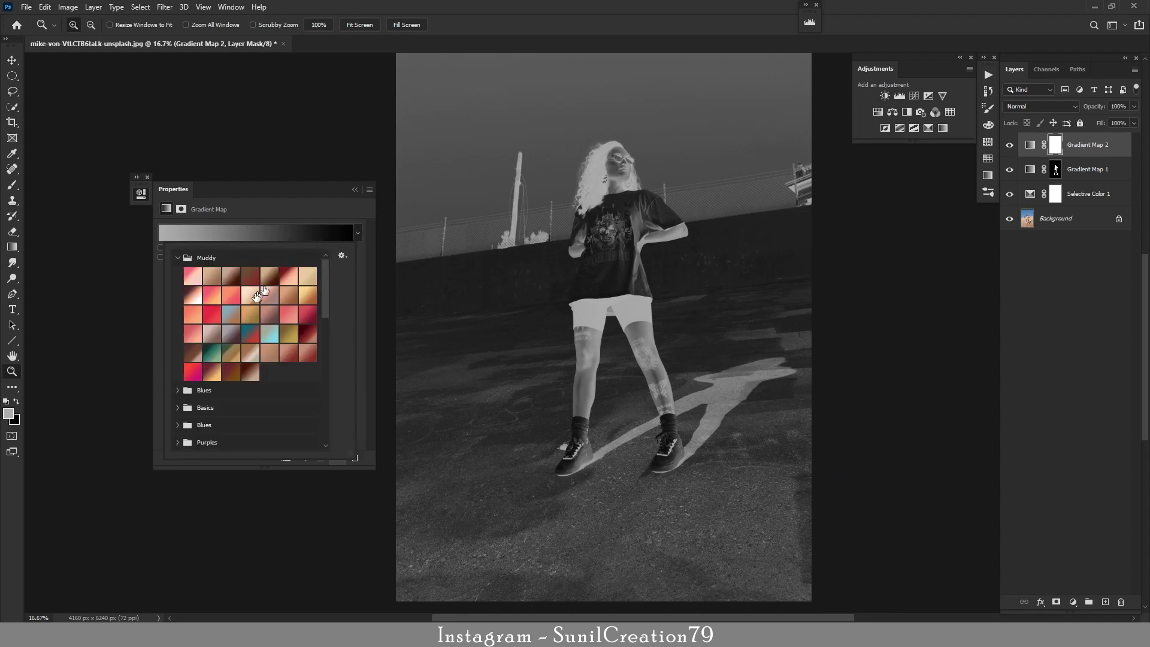
left_click(193, 295)
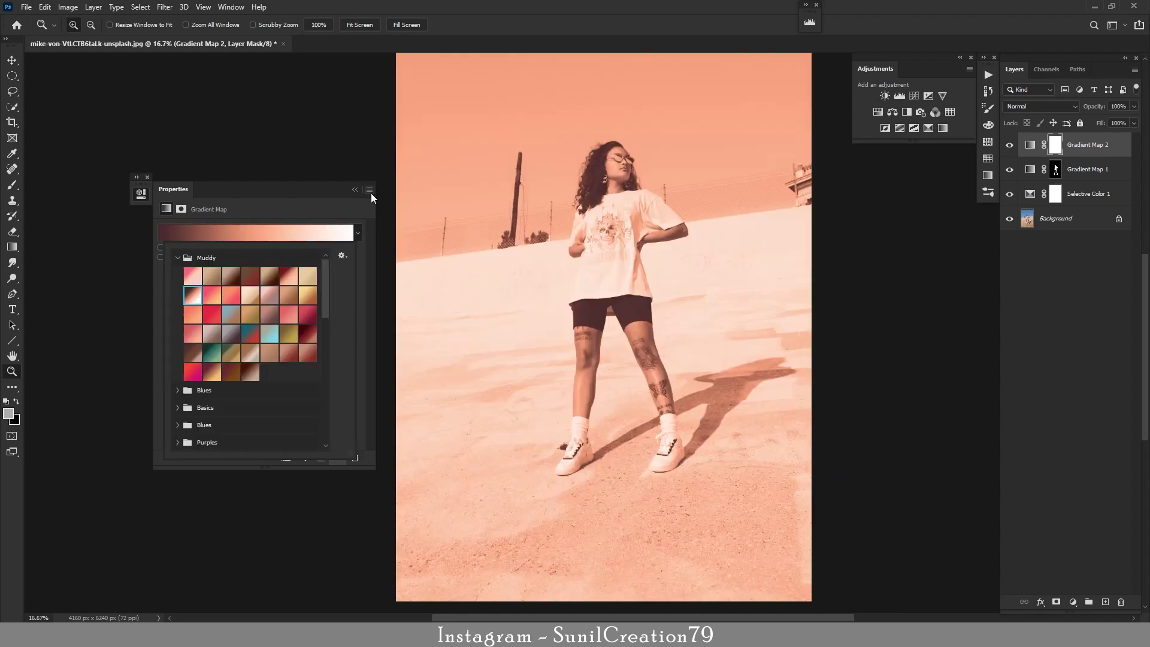
left_click(355, 189)
Step: Blend Gradient Map 2 as Overlay at 25% opacity and compare it on and off
left_click(1019, 108)
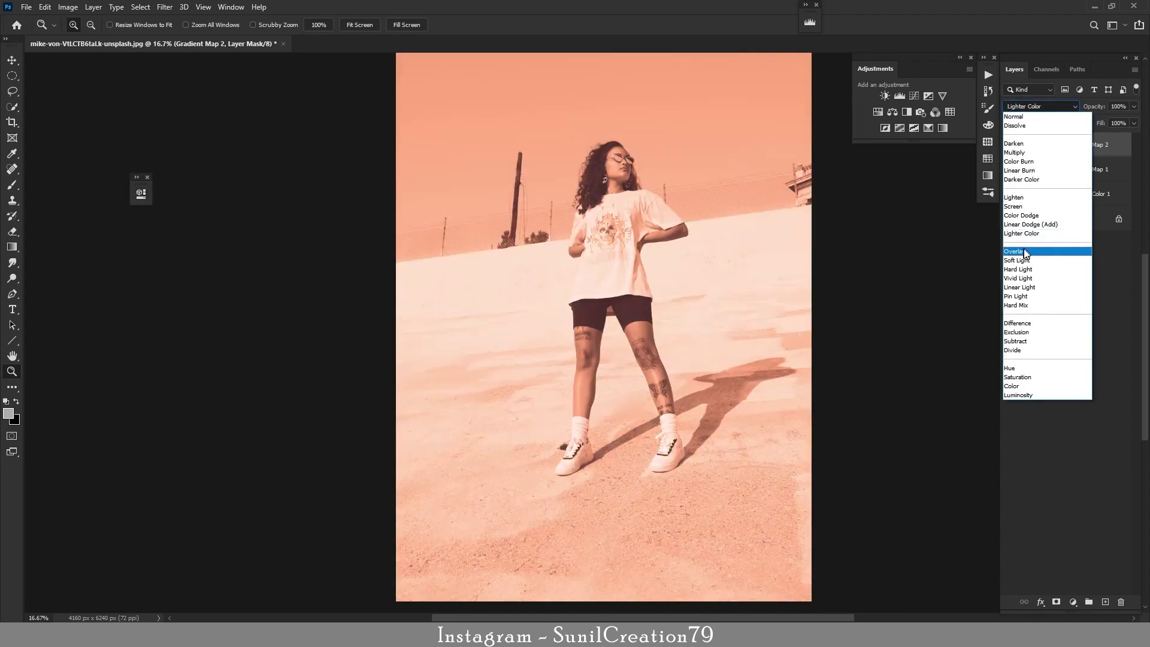
left_click(1018, 252)
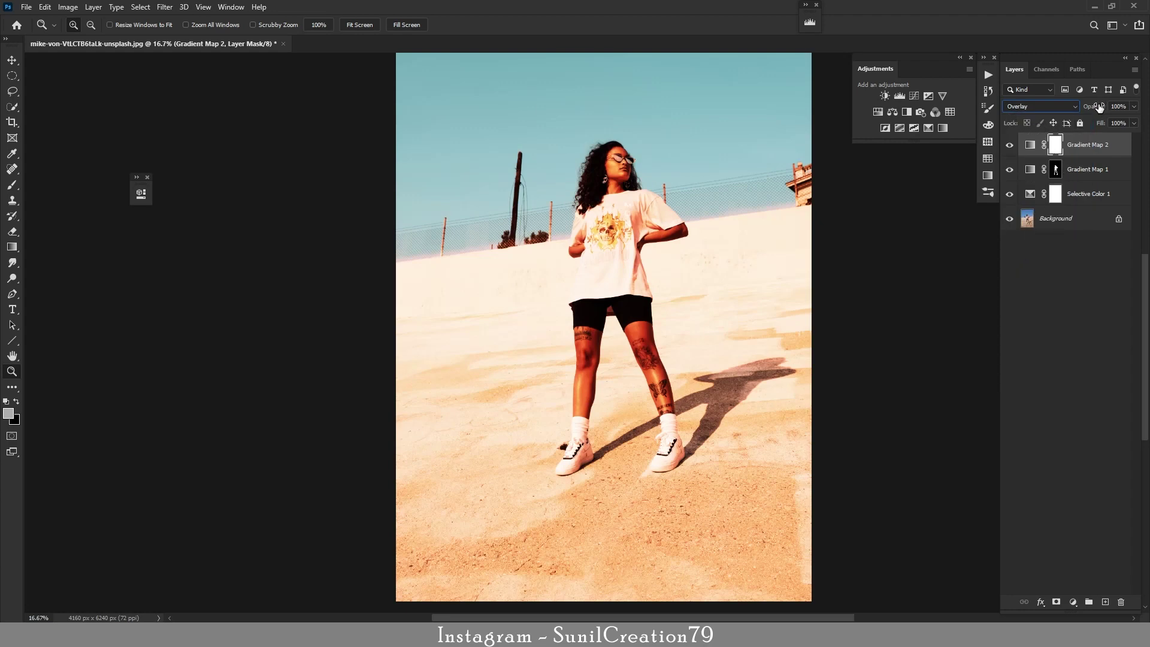
left_click_drag(1095, 107, 1042, 113)
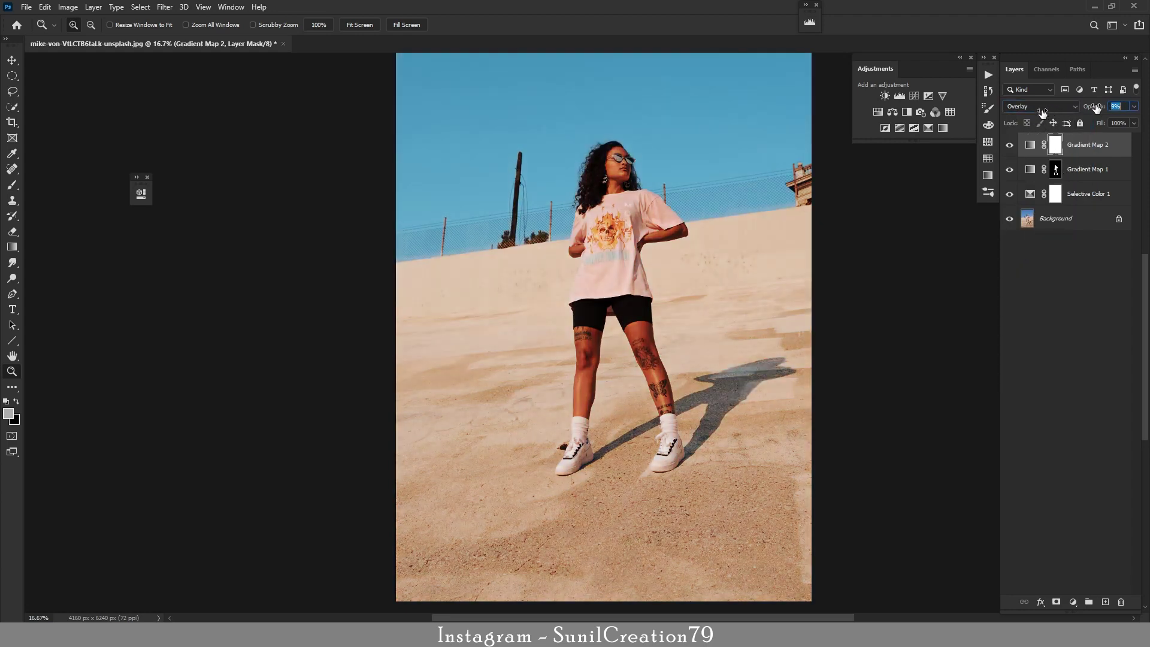
type("25")
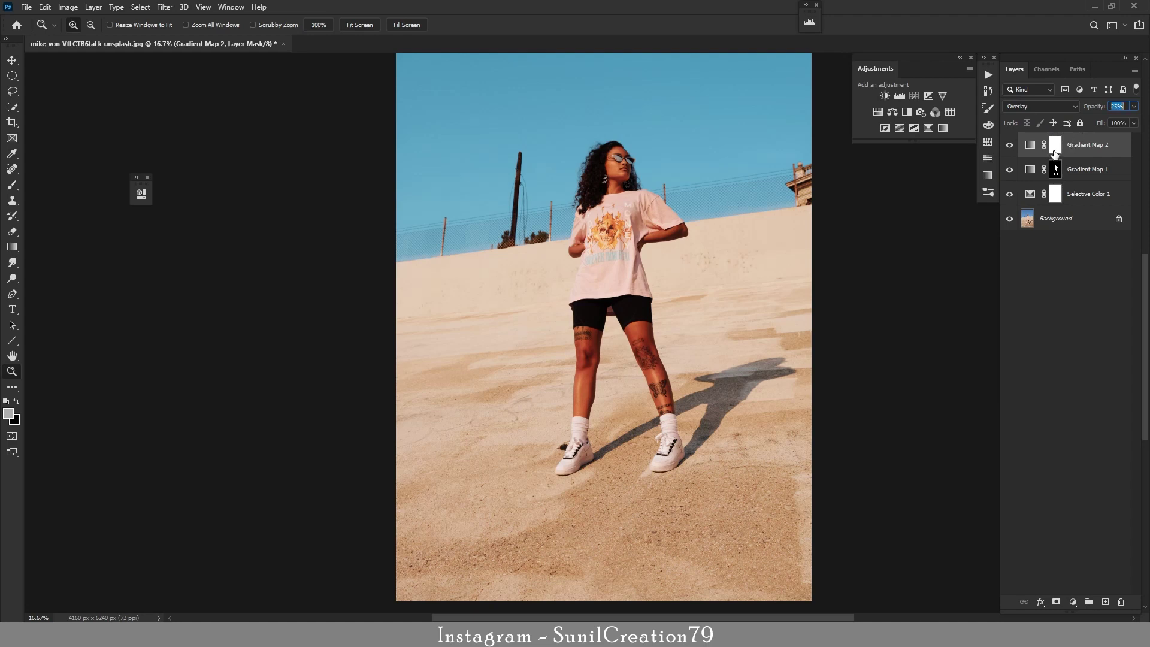
left_click(1009, 146)
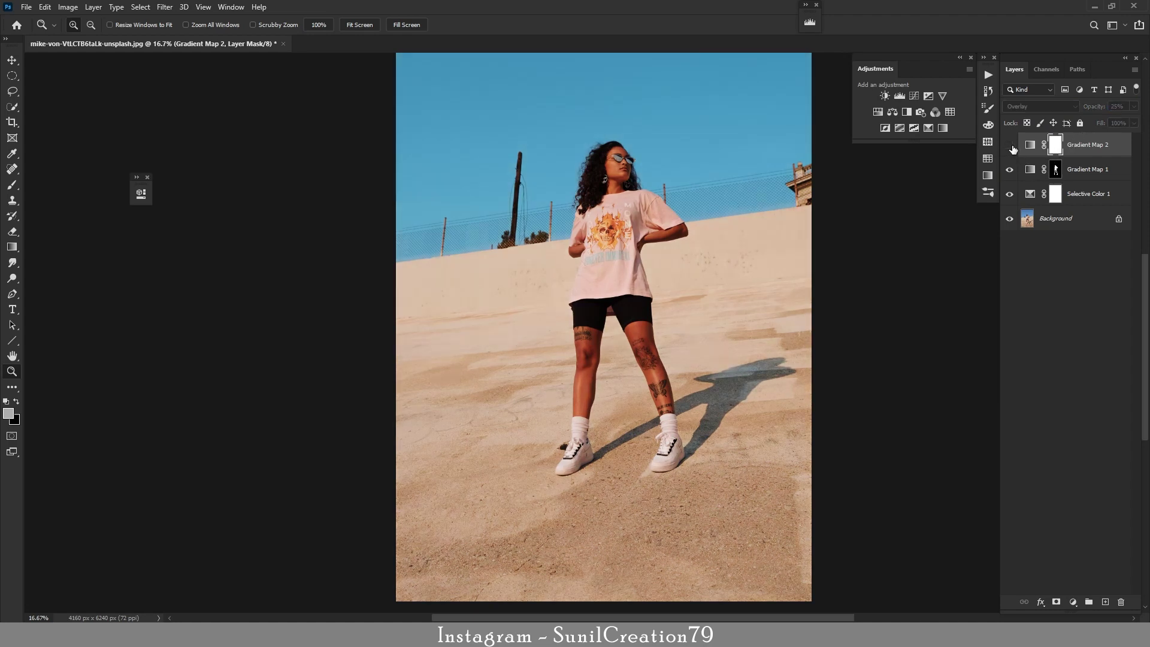
left_click(1010, 146)
left_click(1009, 145)
left_click(1010, 145)
Step: Reverse Gradient Map 2's gradient and compare it hidden and shown
double_click(1028, 146)
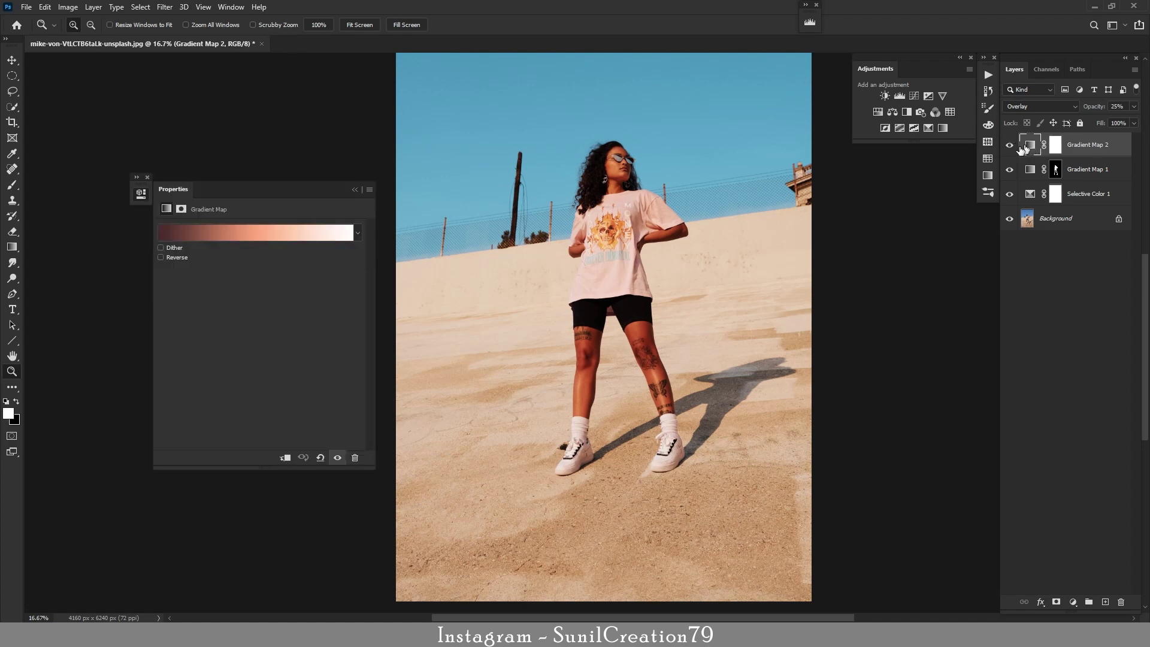
left_click(161, 258)
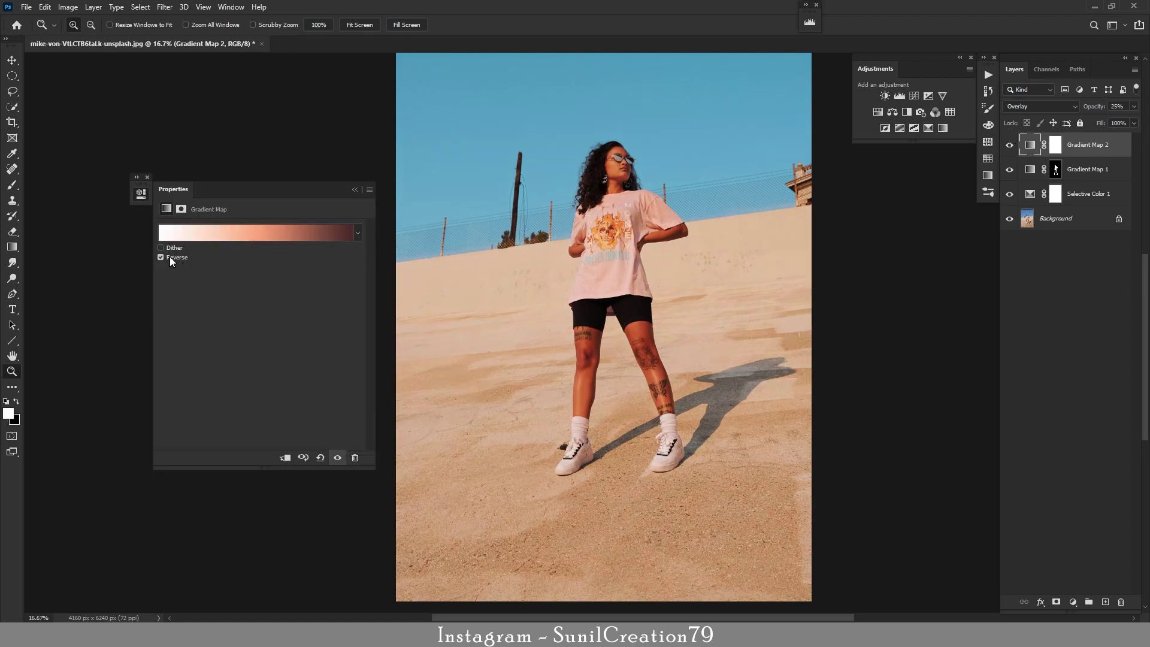
left_click(353, 190)
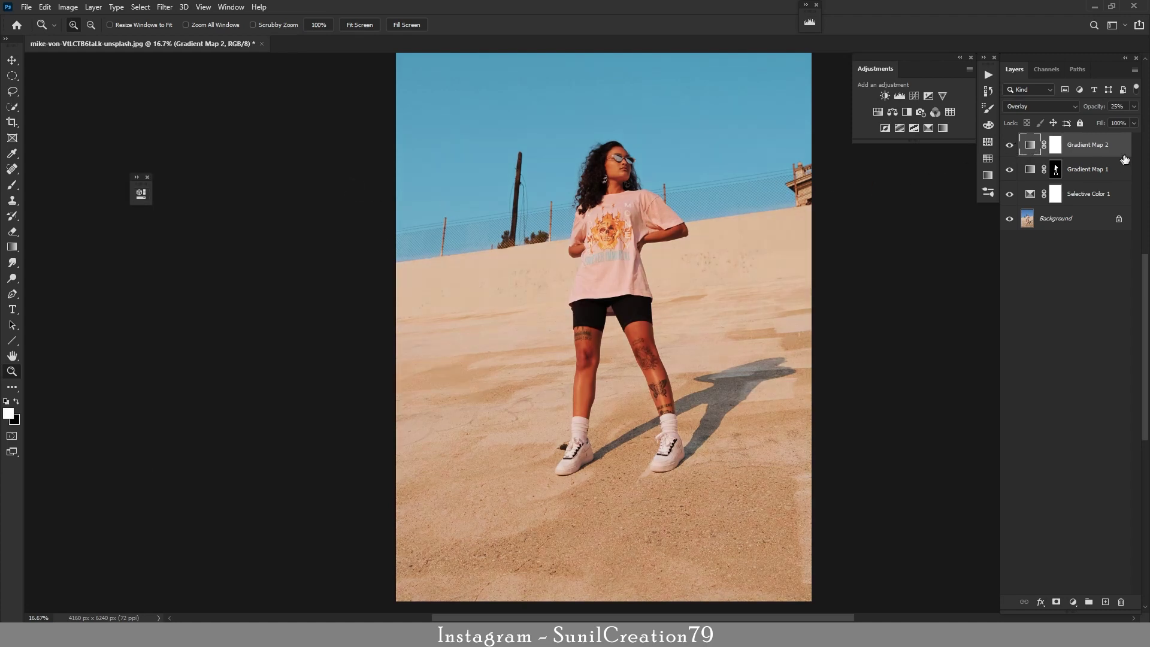
left_click(1010, 146)
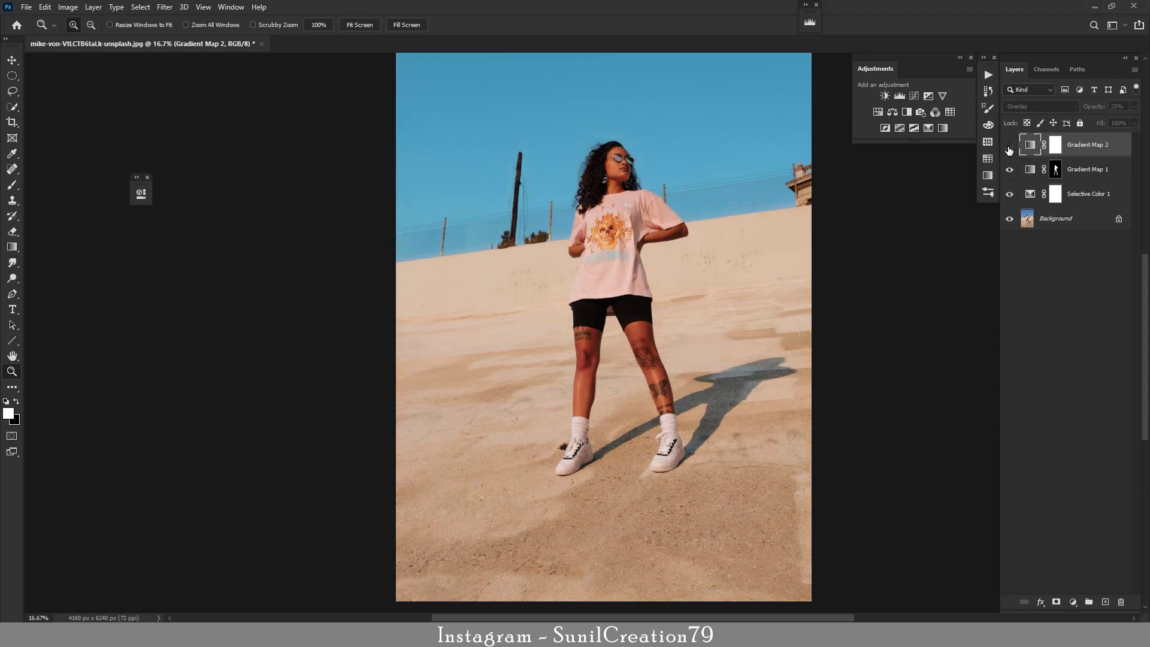
left_click(1009, 145)
Step: Zoom in to inspect the photo, then add a Vibrance adjustment layer
left_click(664, 197)
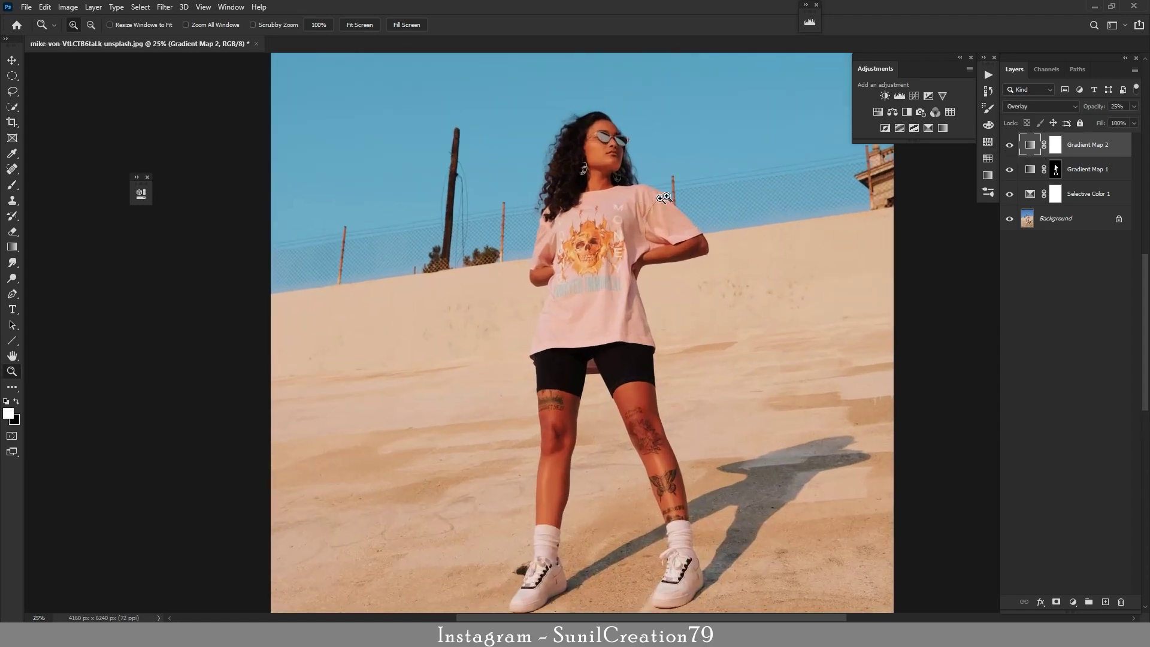
left_click(684, 206, "alt")
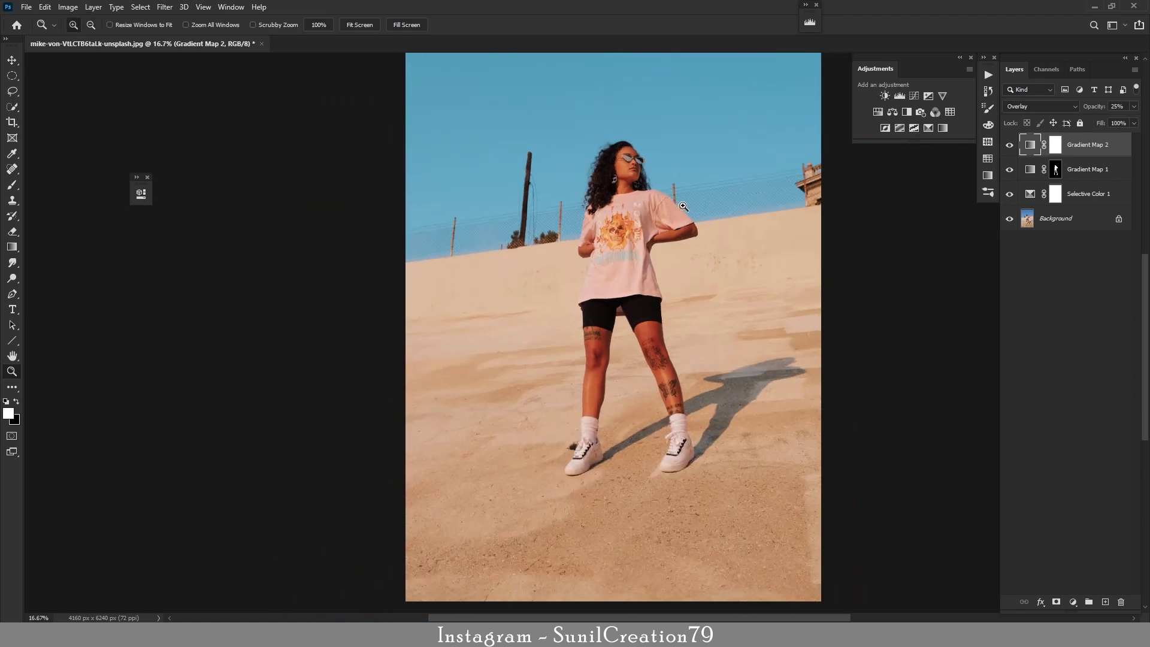
left_click(942, 96)
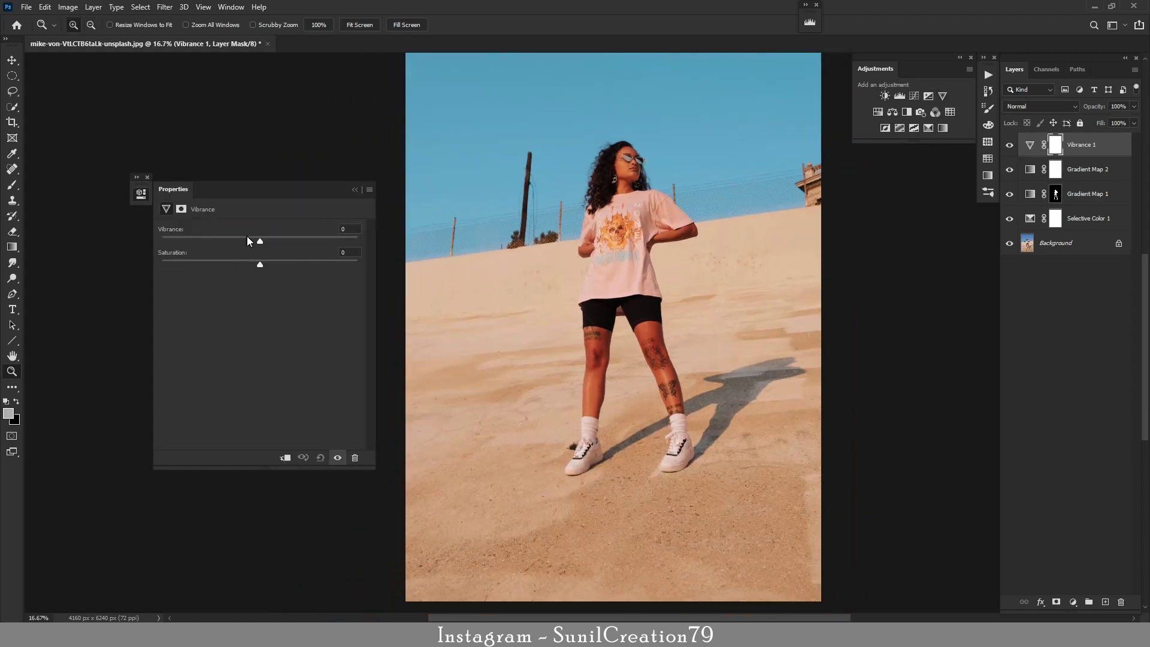
Step: Set Vibrance 1 to -10 and compare the photo with it hidden and shown
left_click_drag(247, 237, 250, 238)
key("Up")
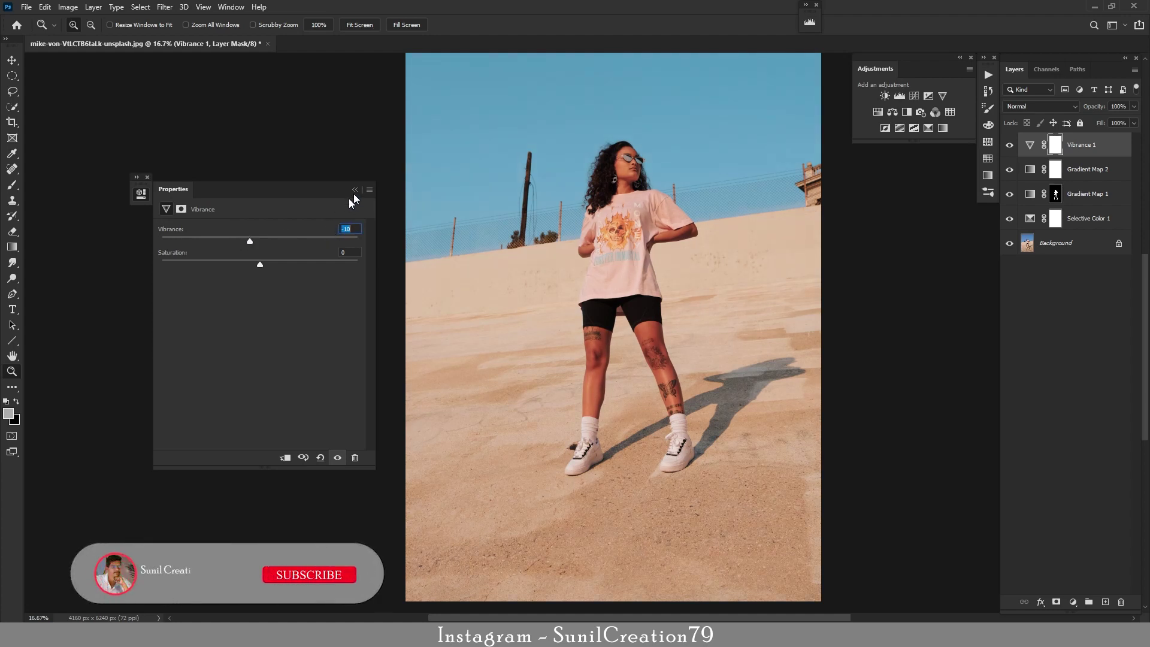
left_click(356, 189)
left_click(1009, 145)
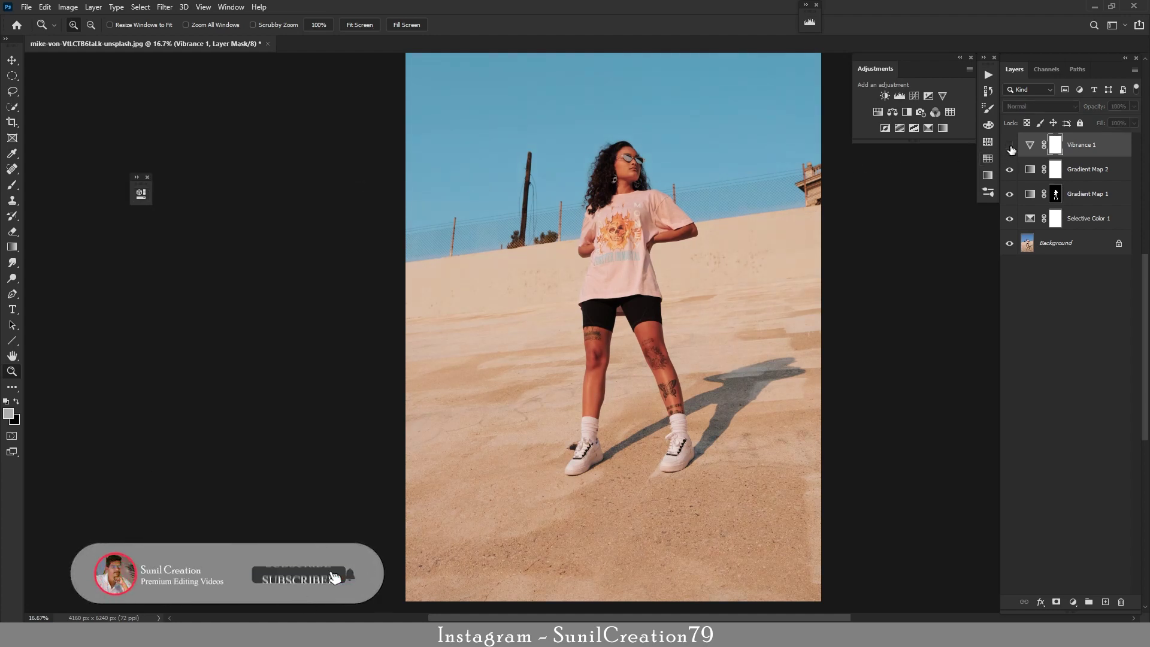
left_click(1008, 145)
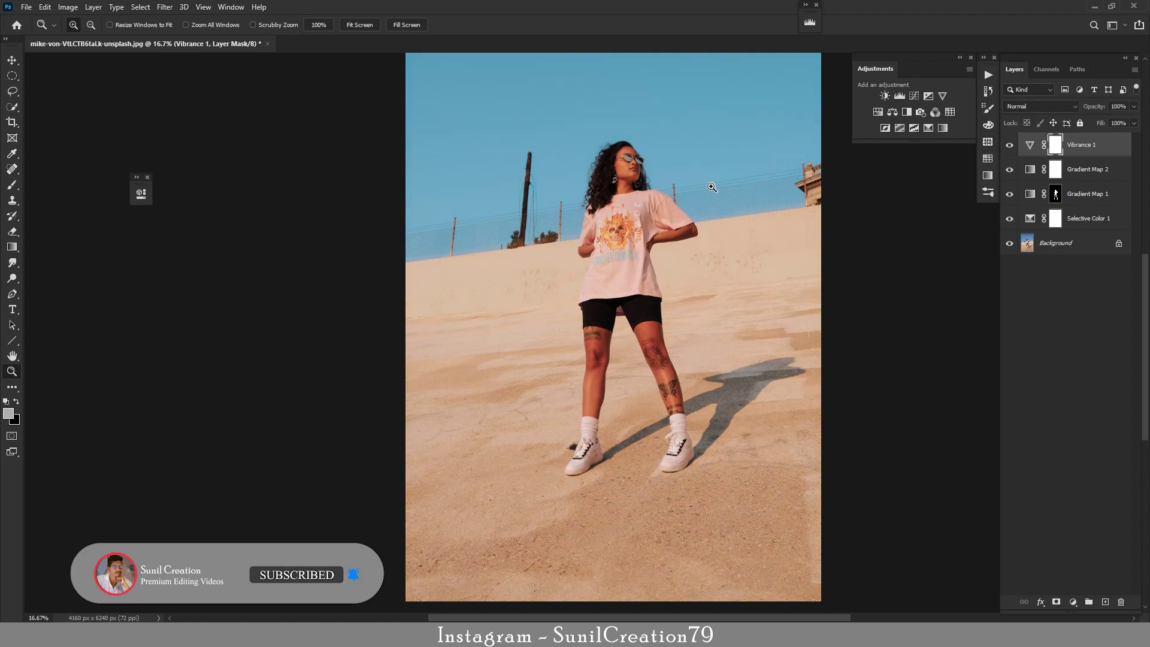
left_click(666, 187)
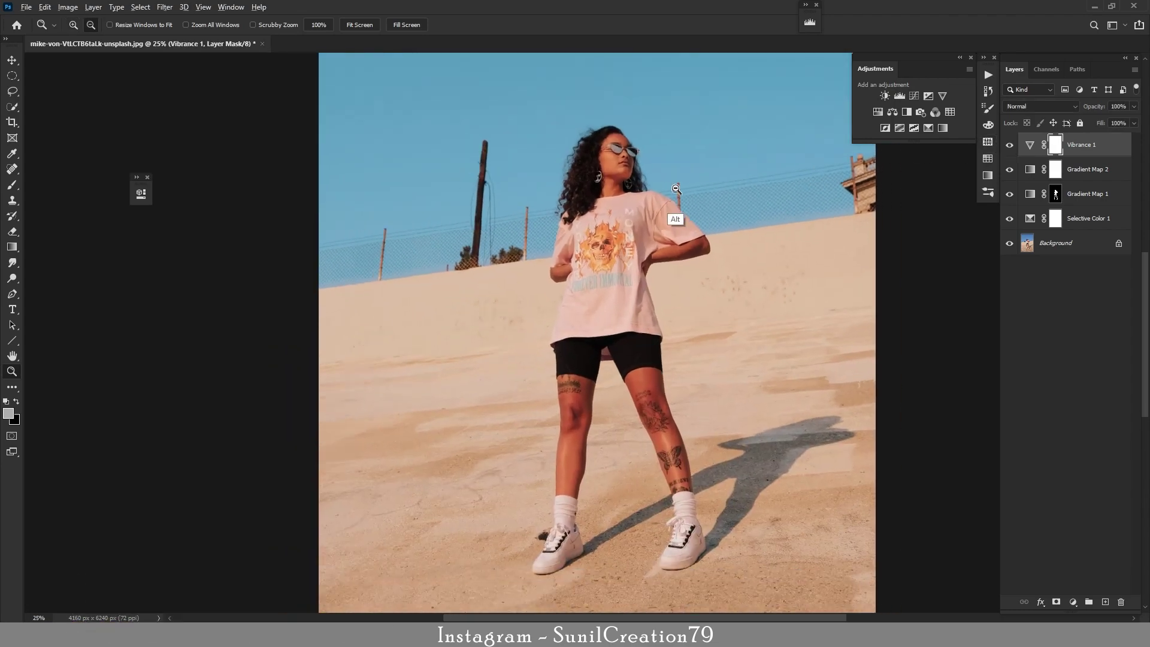
left_click(676, 189, "alt")
Step: Add Gradient Map 3 with a red-to-orange Muddy preset, Soft Light blend, 10% opacity
left_click(942, 128)
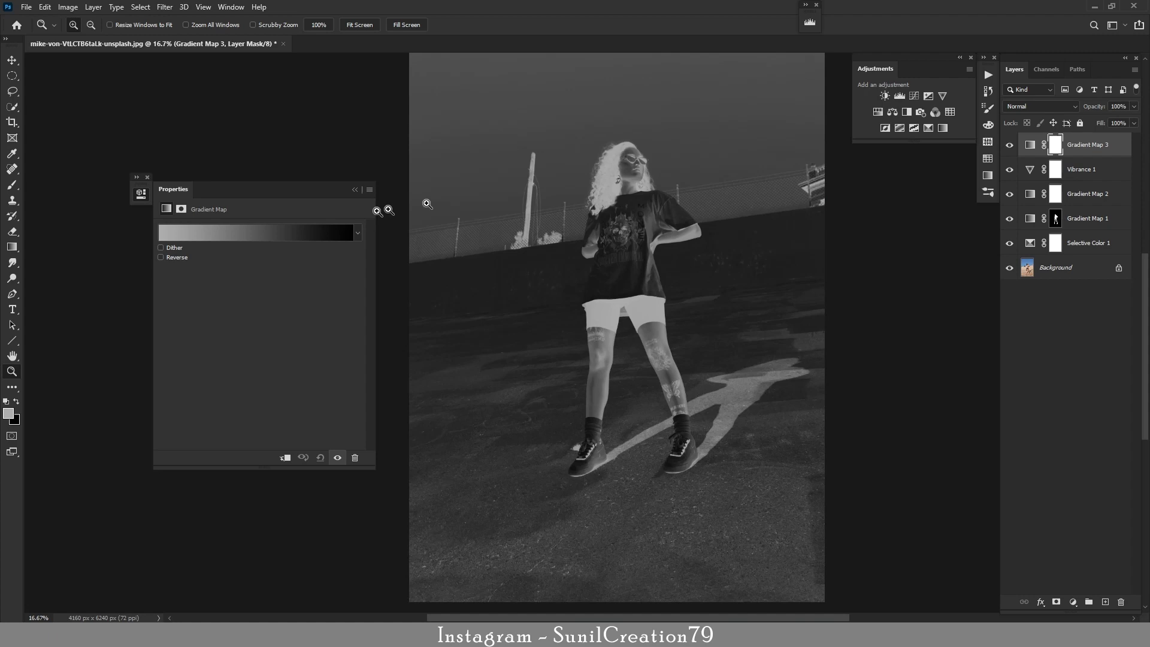
left_click(357, 234)
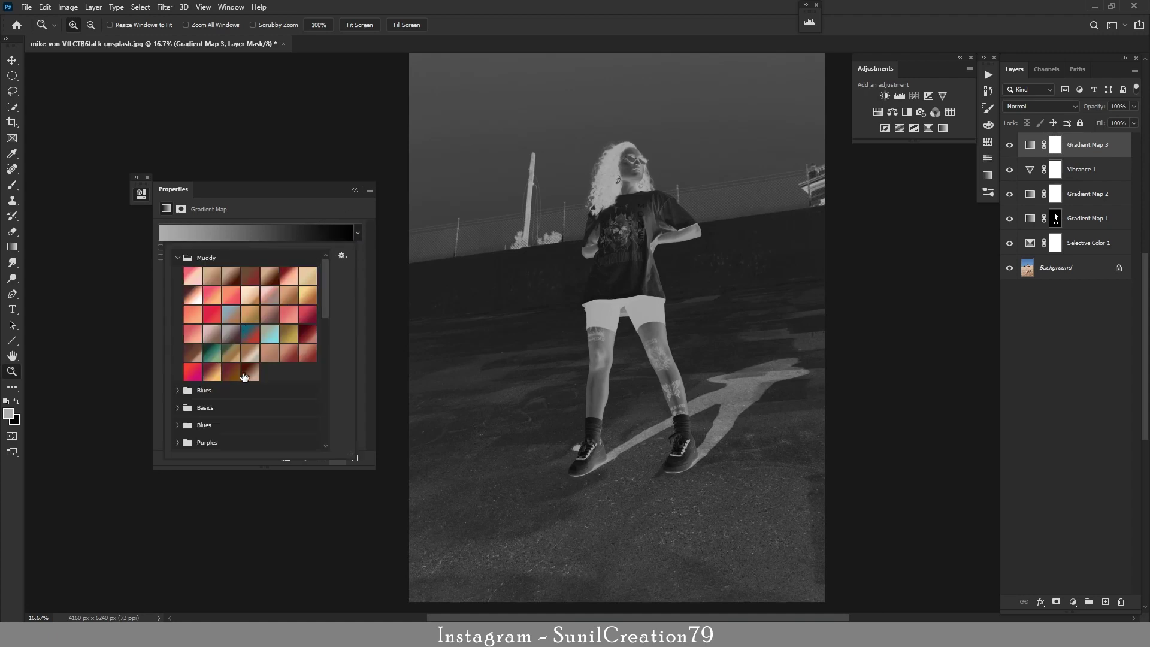
left_click(228, 376)
left_click(1036, 106)
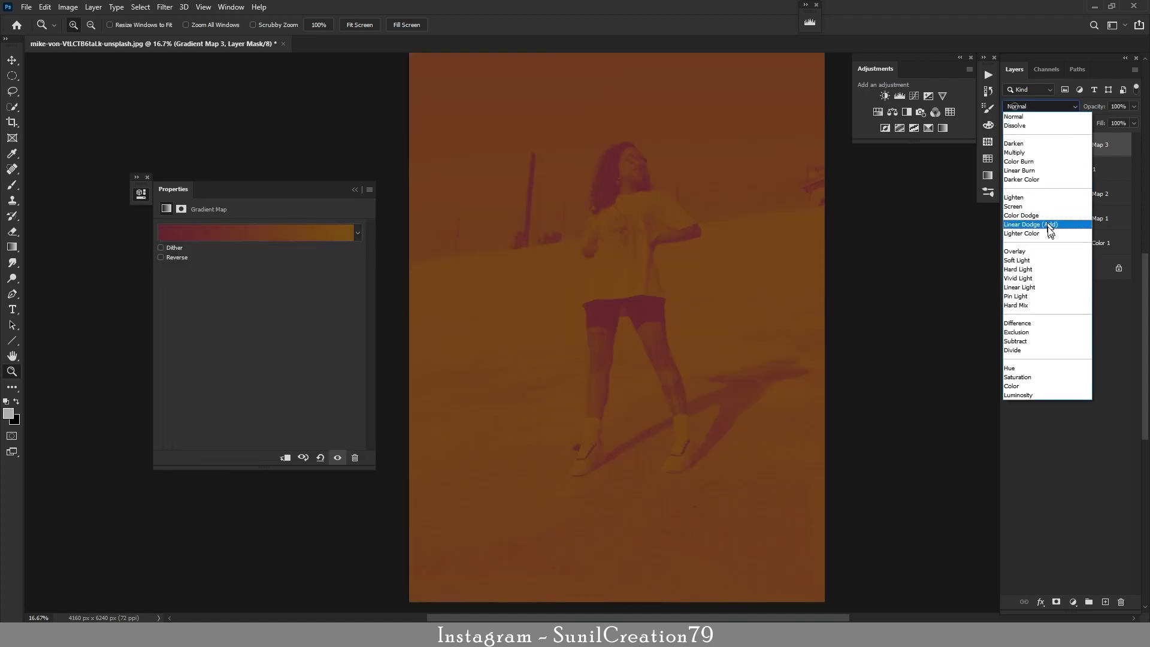
left_click(1044, 260)
left_click(1113, 107)
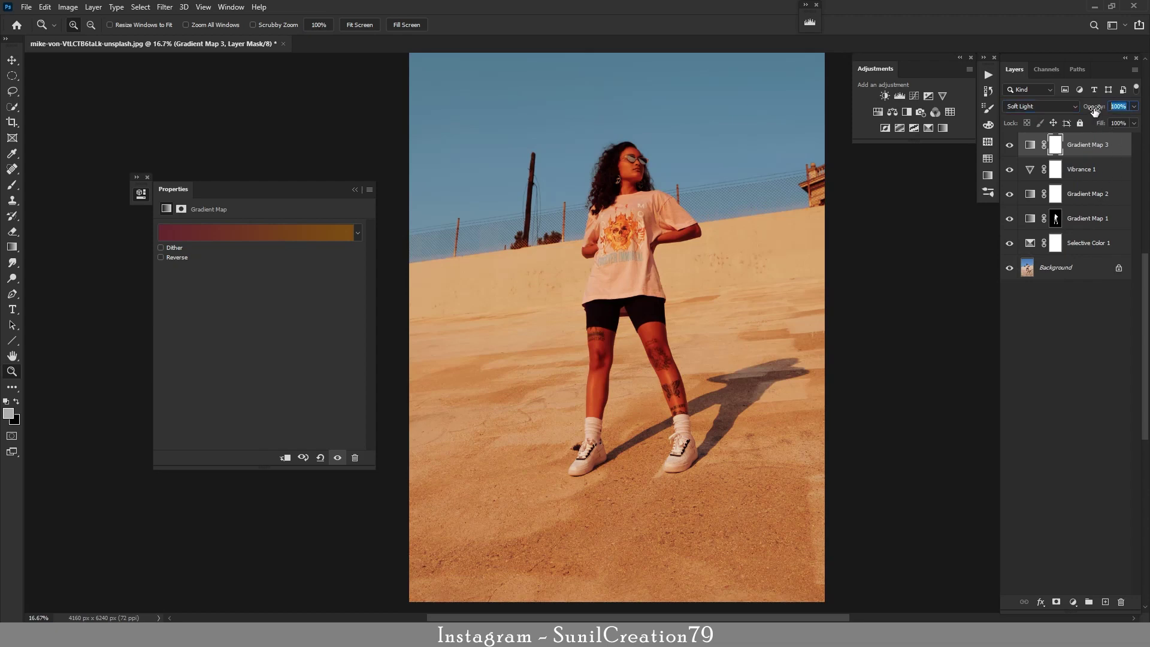
type("10")
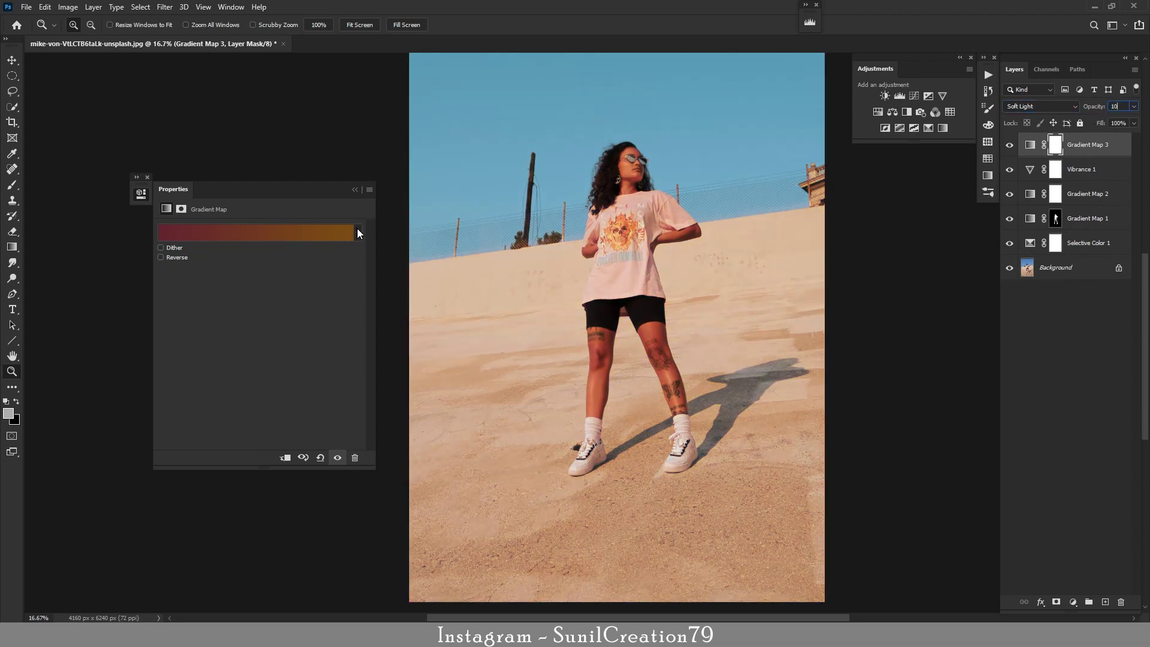
left_click(1009, 146)
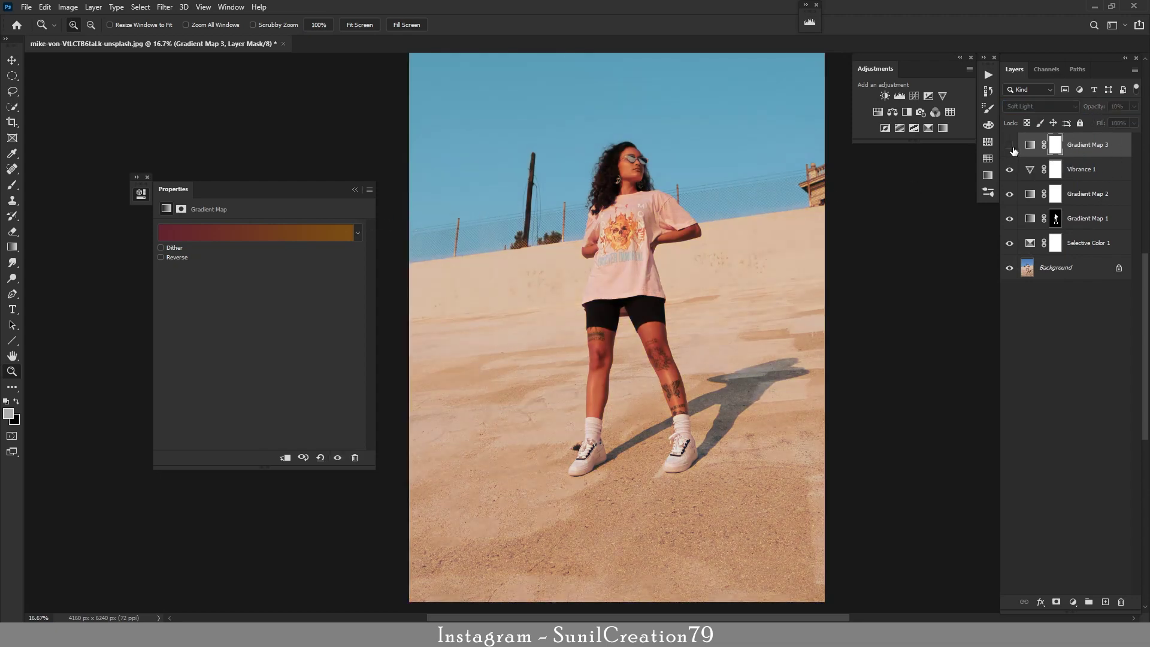
left_click(1011, 147)
Step: Try a dark-brown-to-beige Muddy gradient on Gradient Map 3 in the Gradient Editor
left_click(334, 235)
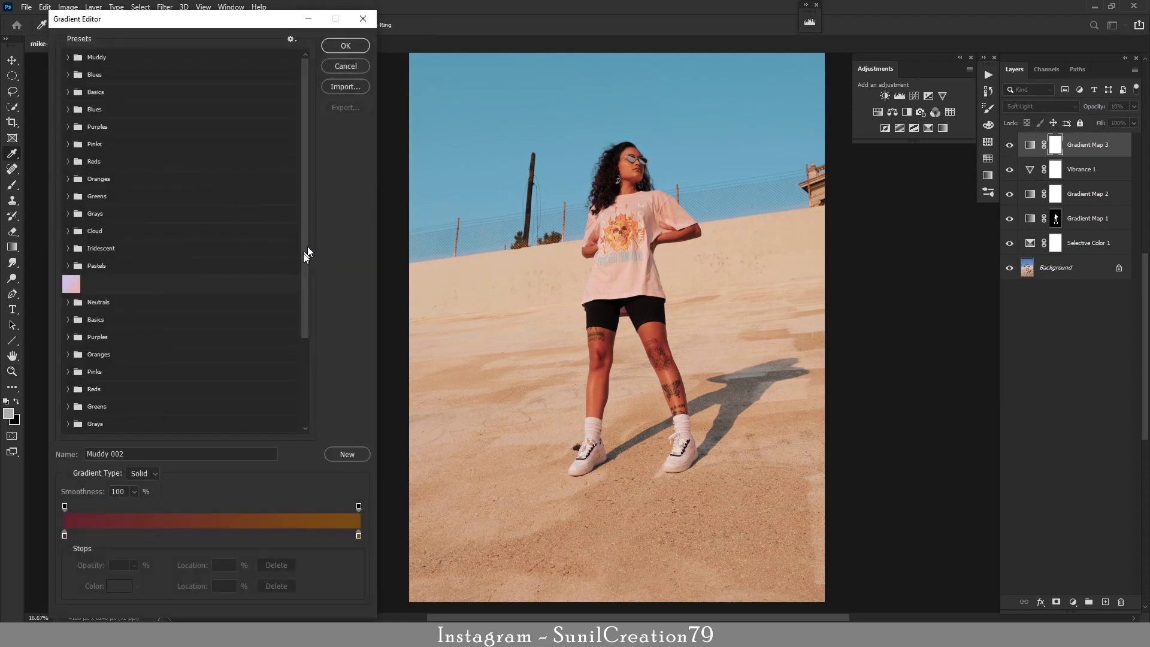
left_click(65, 60)
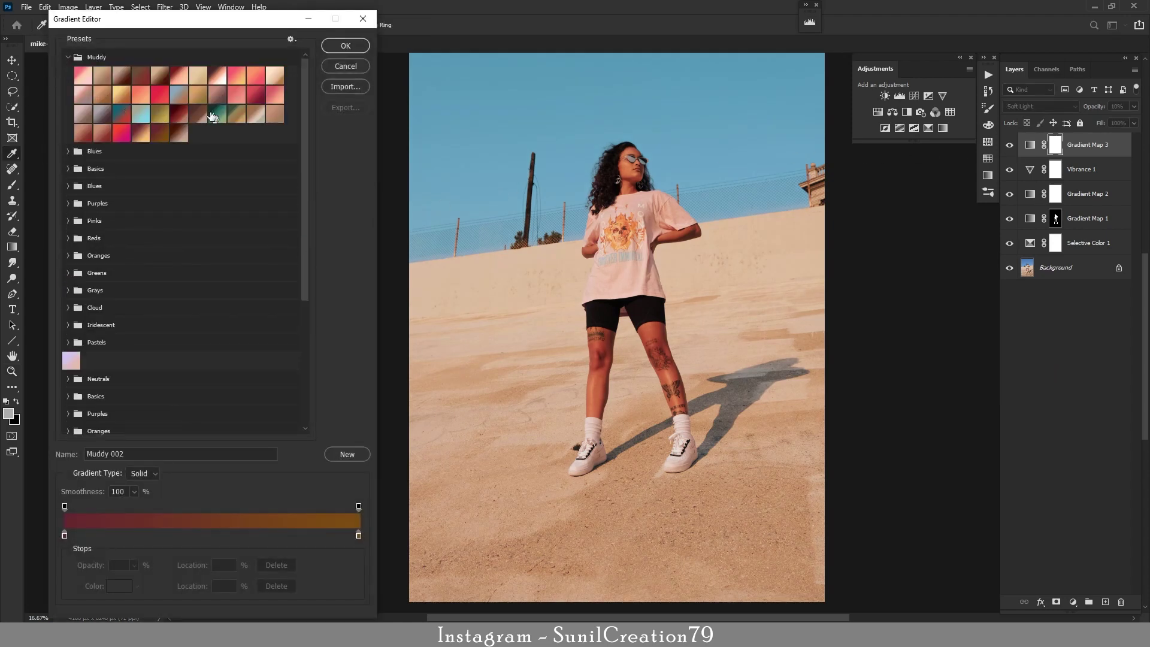
left_click(179, 135)
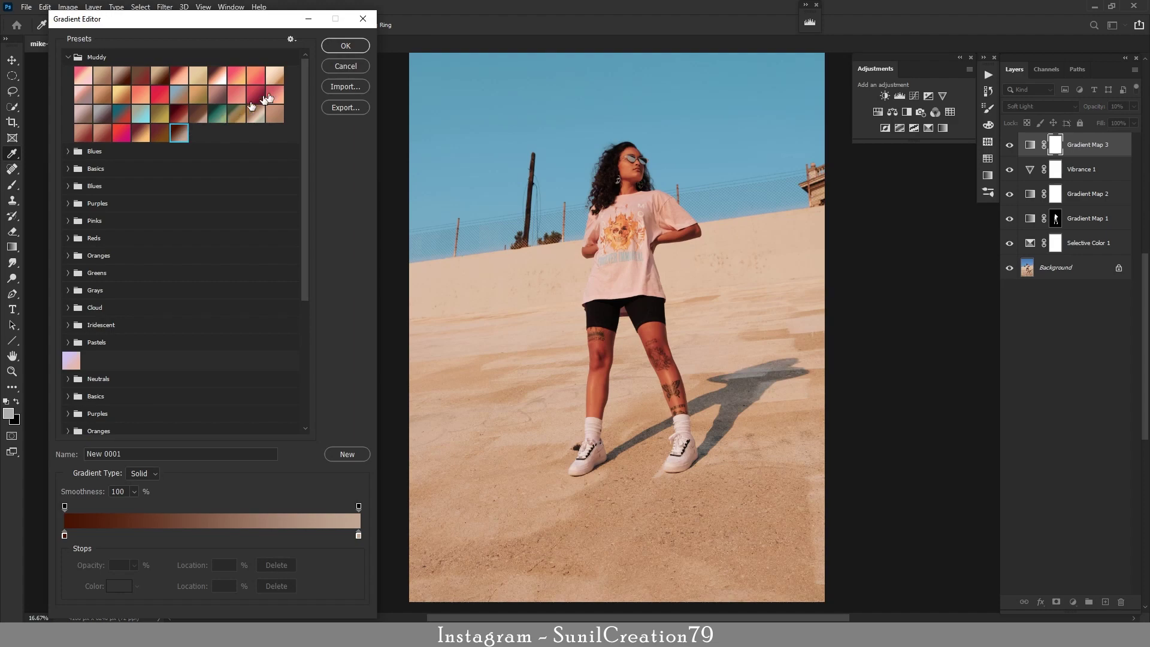
left_click(338, 47)
key("z")
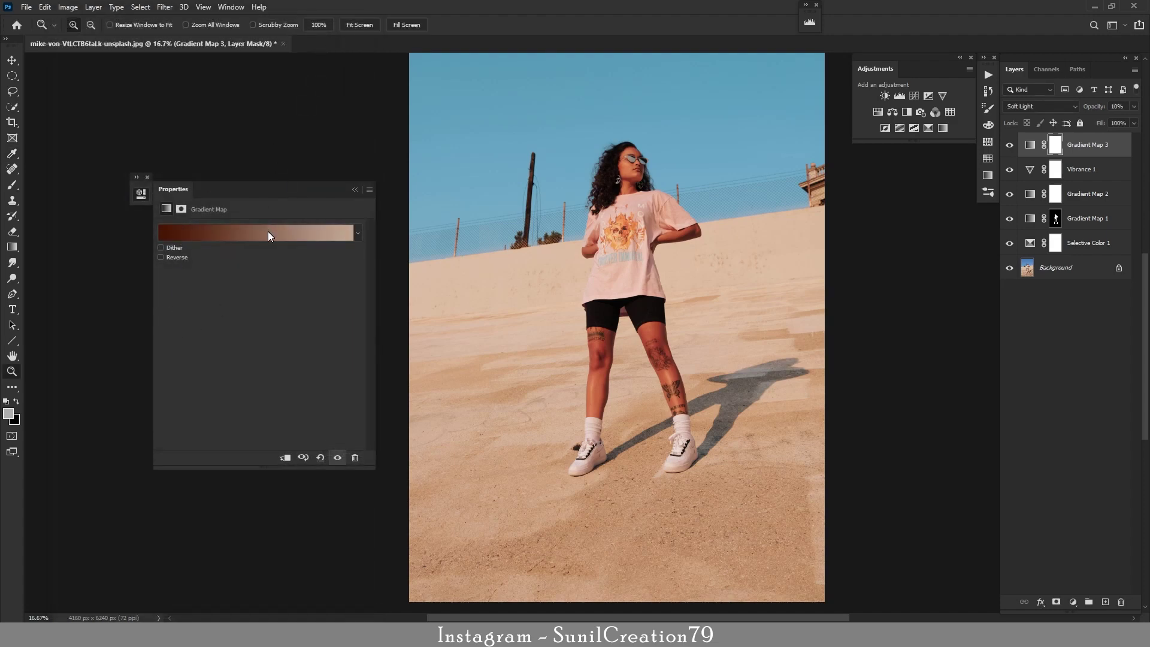
Step: Preview several Muddy presets, plus teal-to-blue and dark red gradients, for Gradient Map 3
left_click(267, 233)
left_click(69, 58)
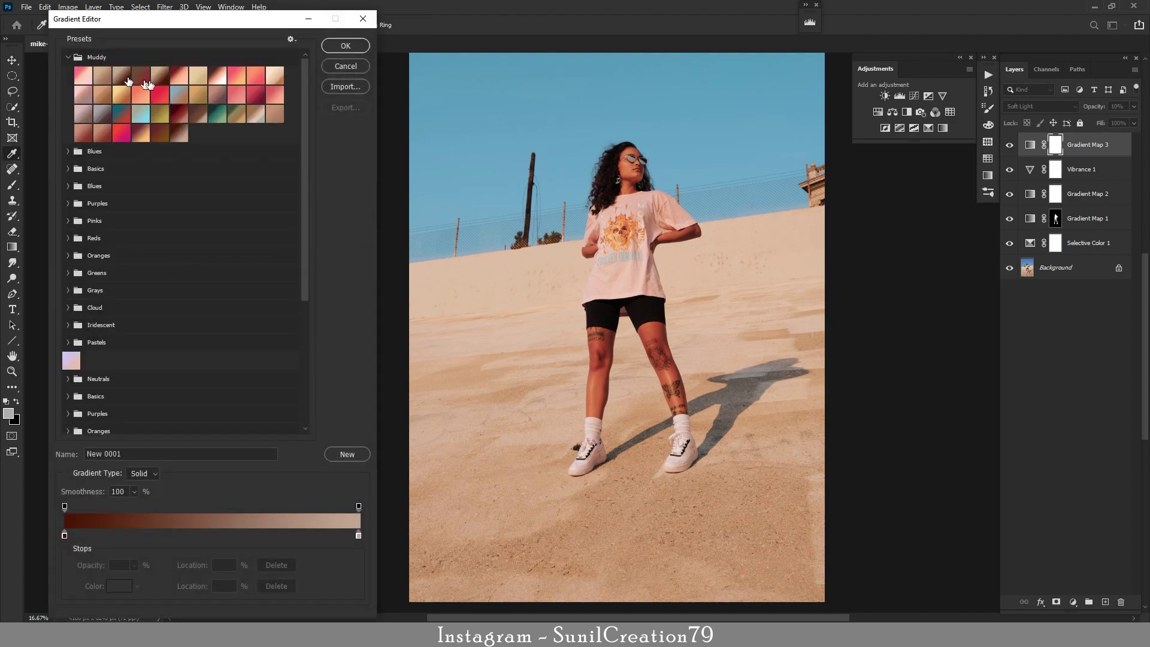
left_click(215, 77)
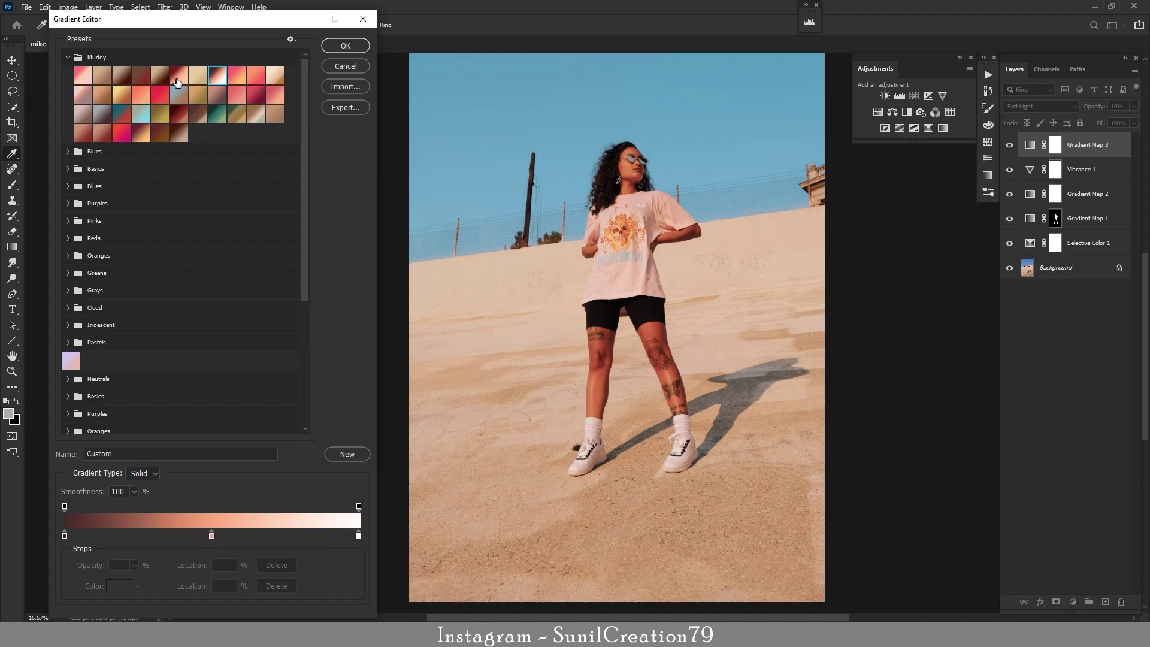
left_click(176, 82)
left_click(84, 76)
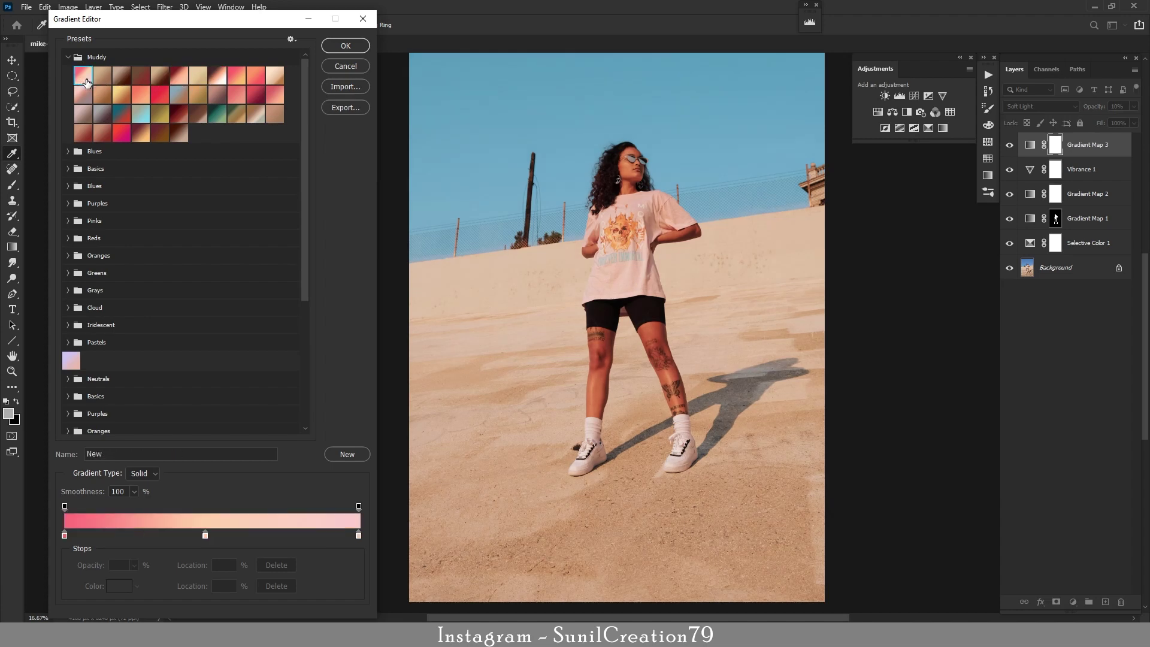
left_click(84, 97)
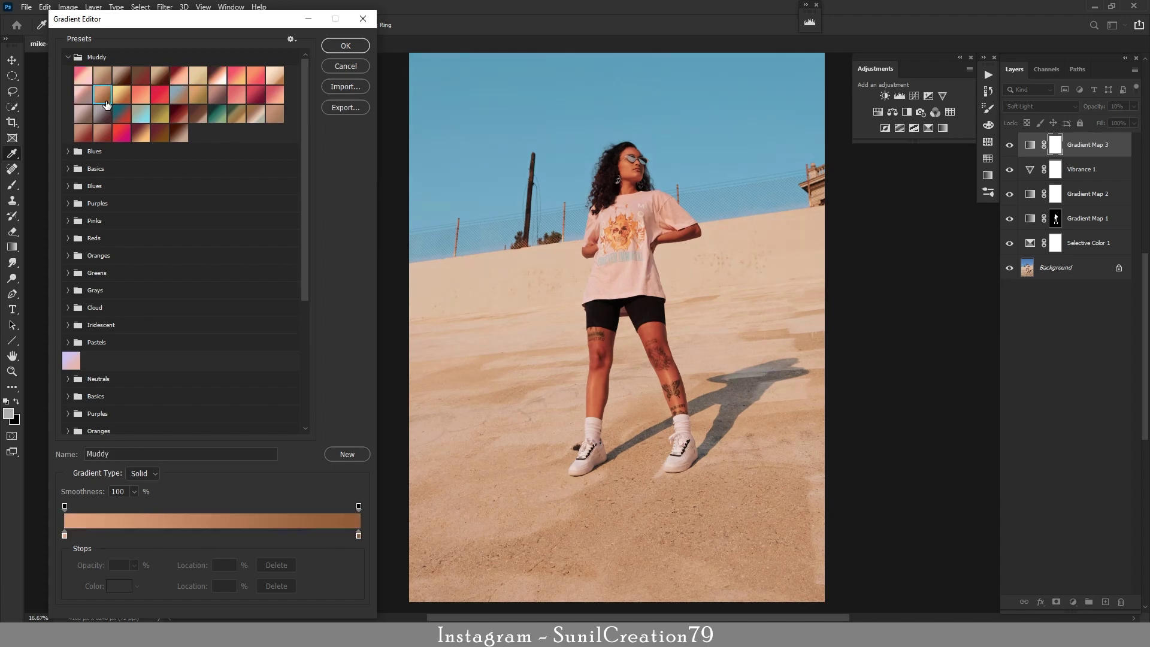
left_click(142, 115)
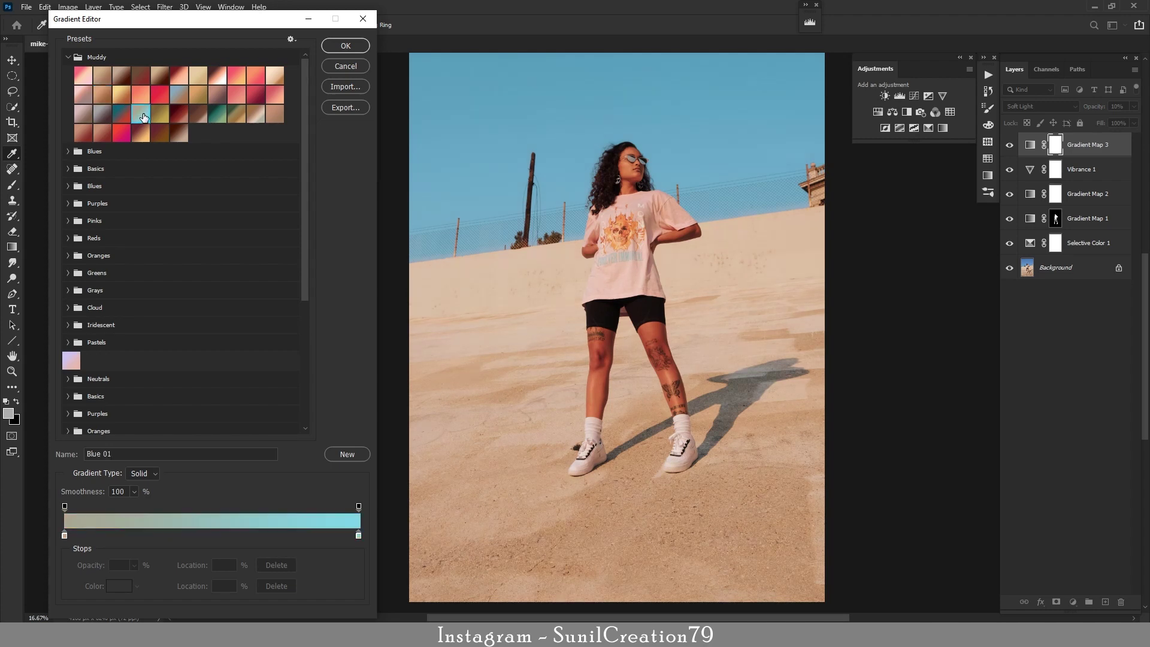
left_click(180, 114)
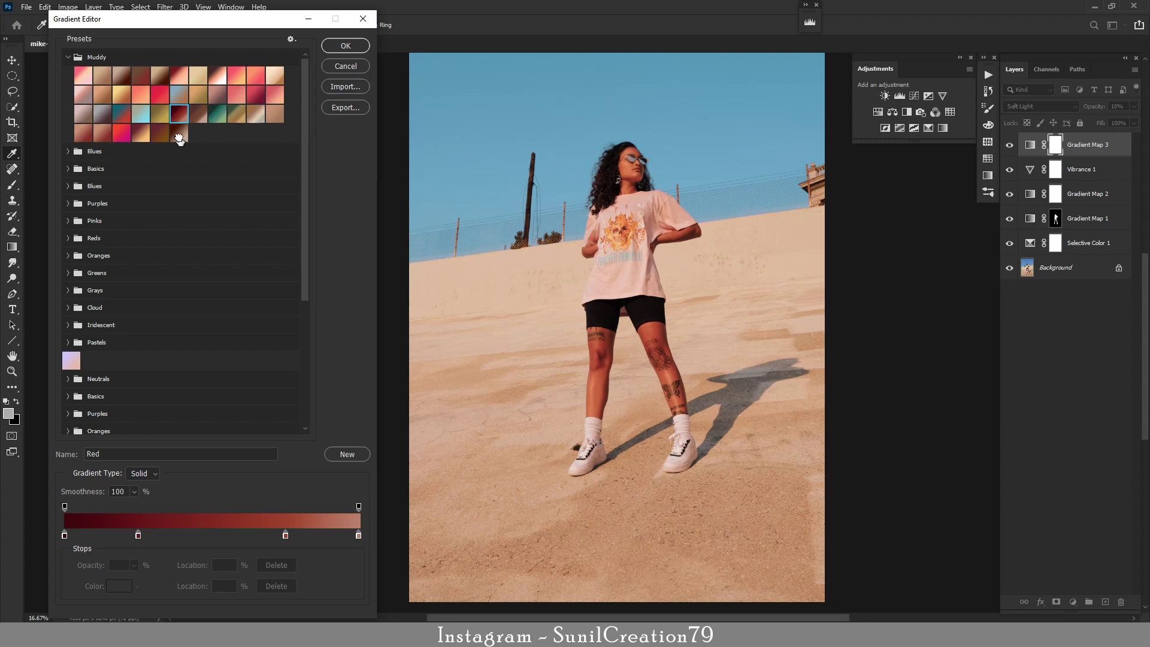
Step: Settle on the pink-to-peach Muddy preset for Gradient Map 3 and confirm it
left_click(195, 118)
left_click(218, 79)
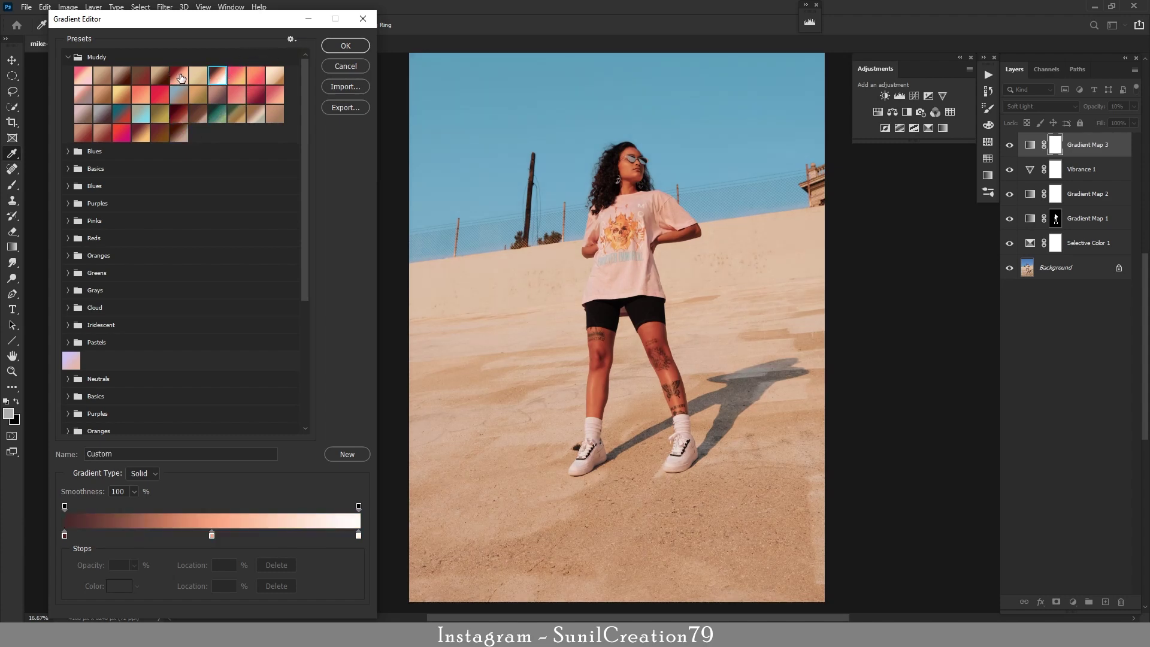
left_click(181, 77)
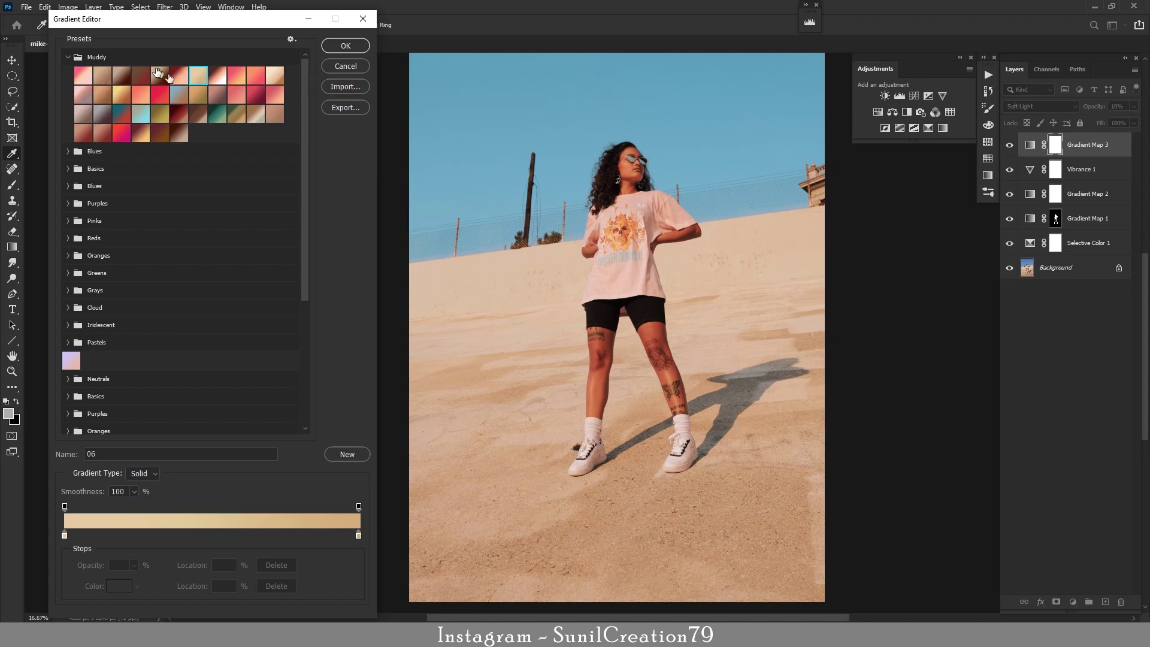
left_click(84, 75)
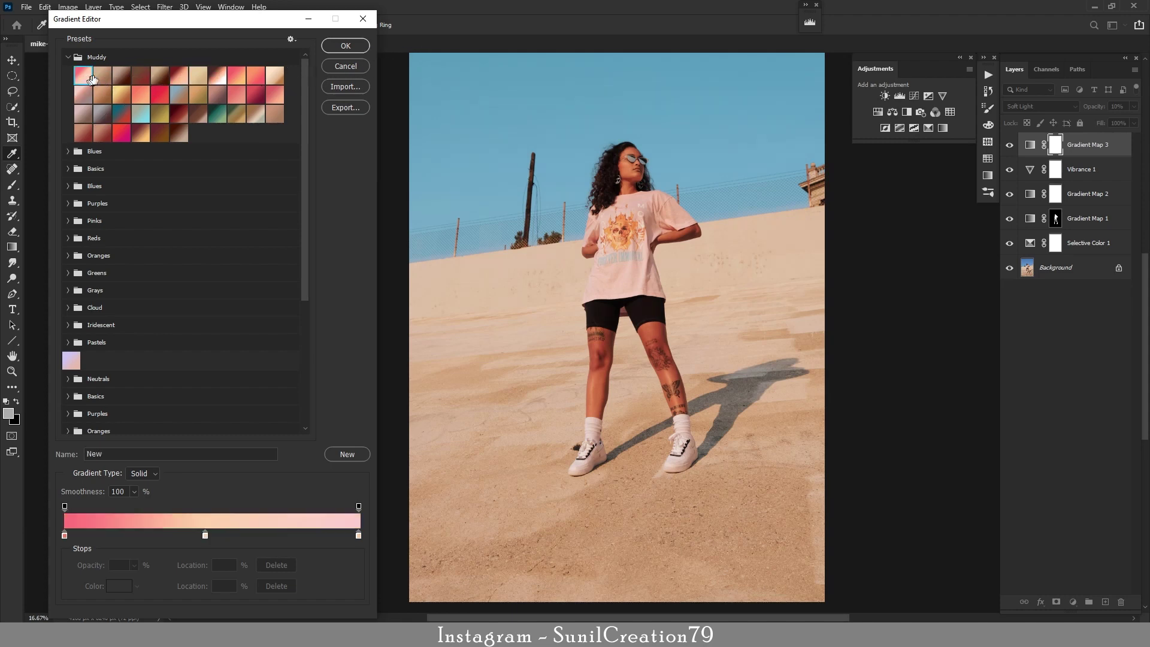
left_click(346, 47)
Step: Compare Gradient Map 3 on and off, show the download 02.png colour wheel, collapse Properties
left_click(1009, 145)
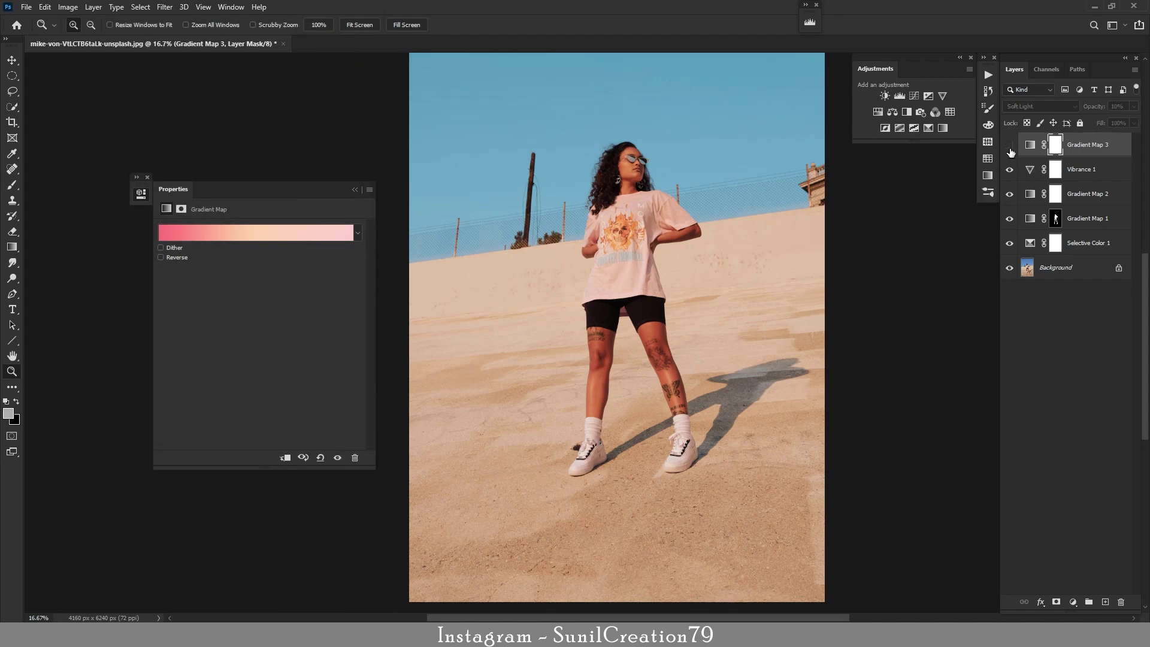
left_click(1009, 146)
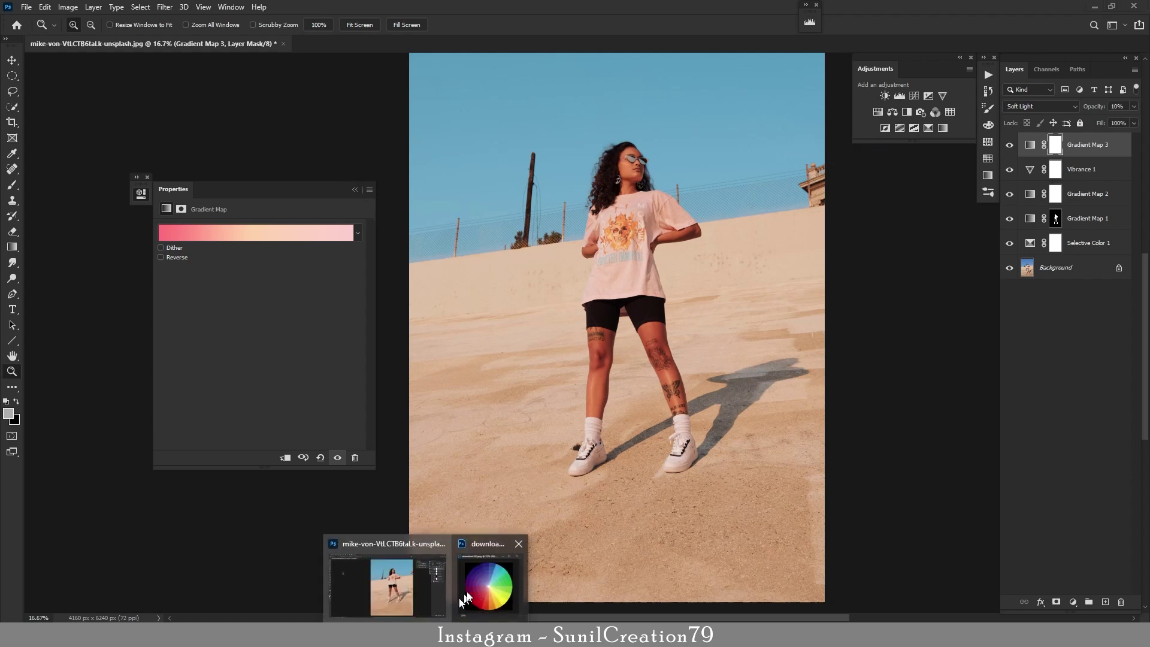
left_click(479, 590)
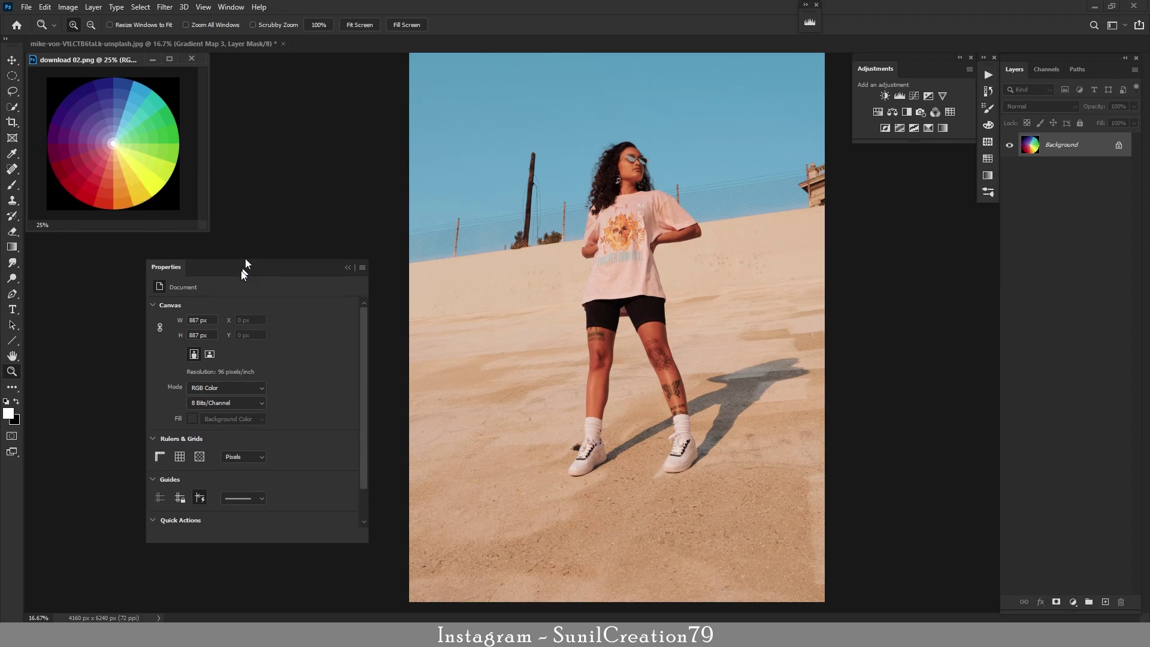
left_click_drag(246, 193, 206, 269)
left_click(310, 264)
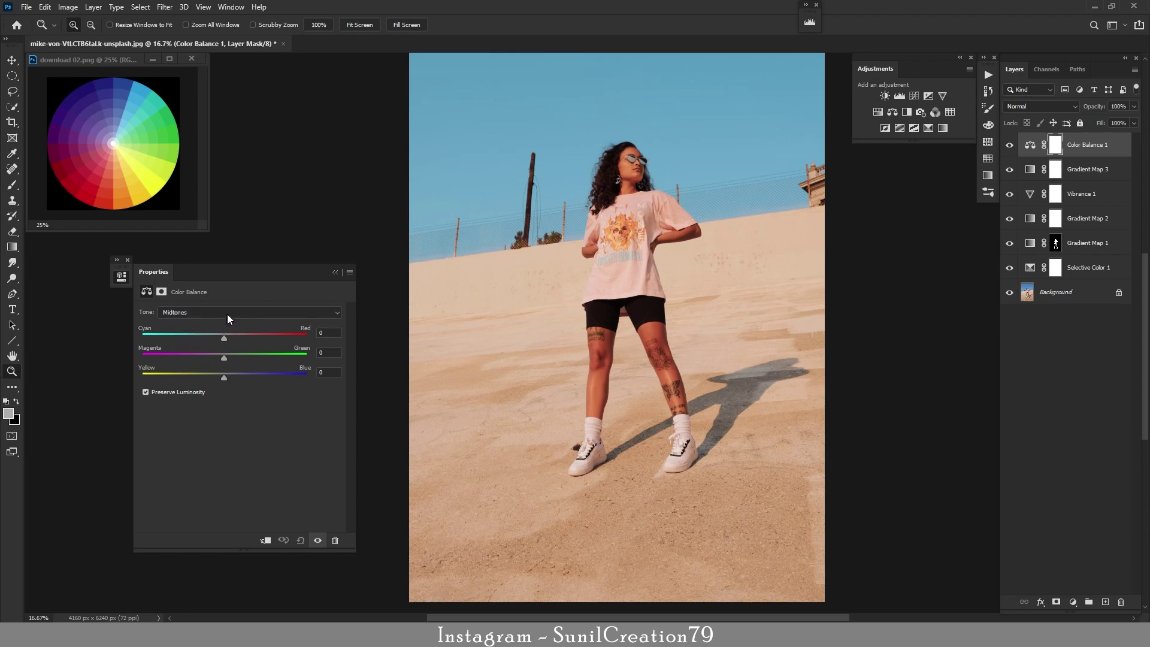
Step: Shift the Color Balance shadows toward blue and the midtones toward green (+5)
left_click(199, 311)
key("shift+Tab")
left_click(233, 376)
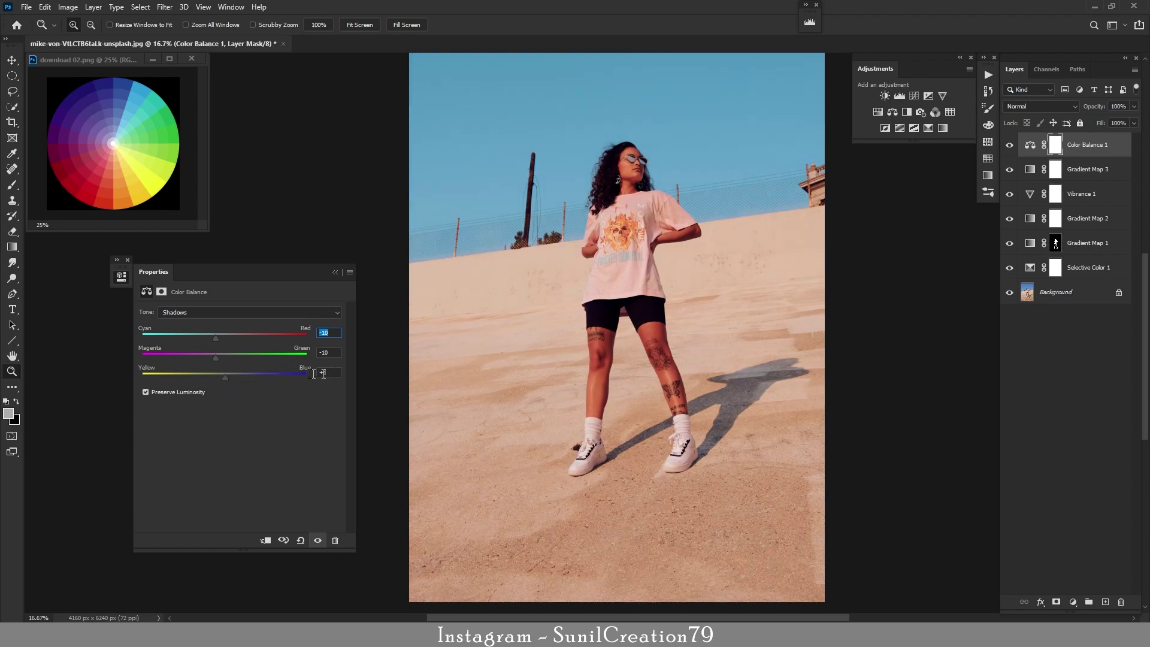
left_click(195, 312)
left_click(192, 336)
left_click(230, 355)
key("shift+Tab")
key("Up")
Step: Set the Color Balance highlights to +10 green and -8 yellow, then collapse Properties
left_click(193, 314)
left_click(191, 341)
left_click(233, 354)
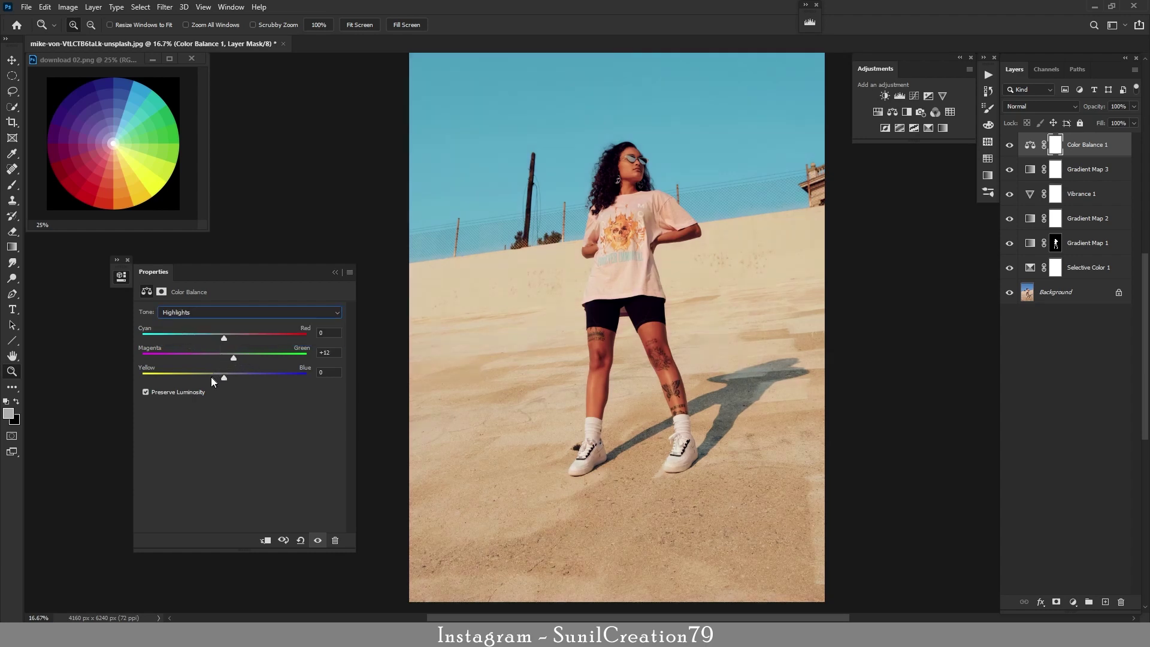
left_click_drag(218, 374, 217, 374)
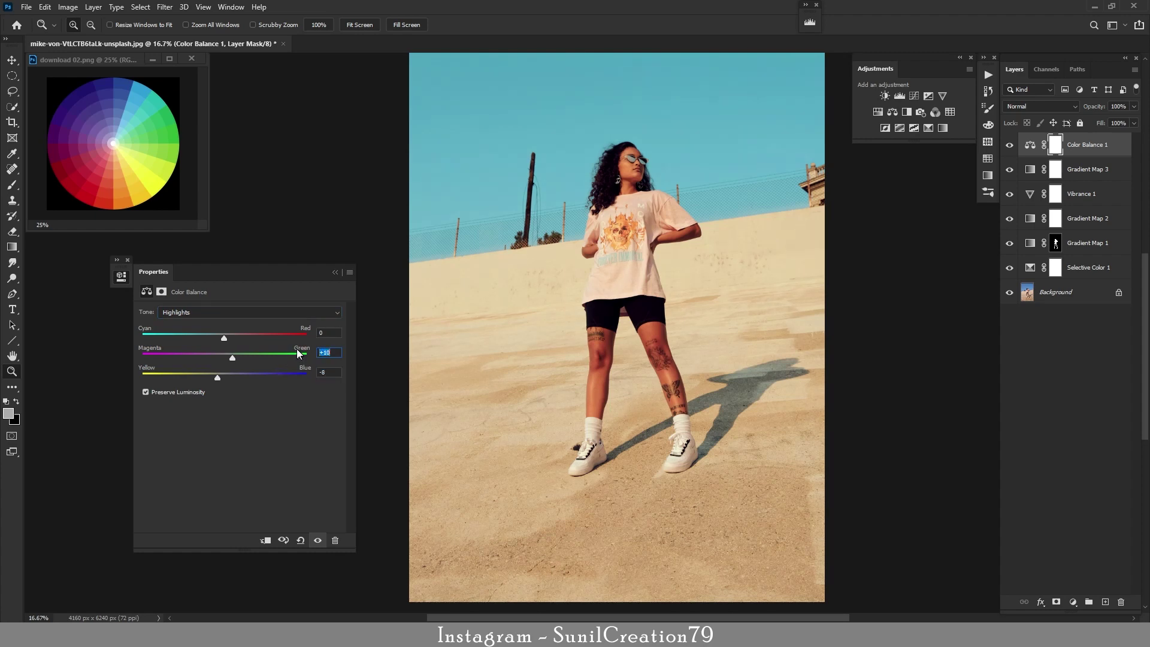
key("Down")
key("Down")
left_click(334, 272)
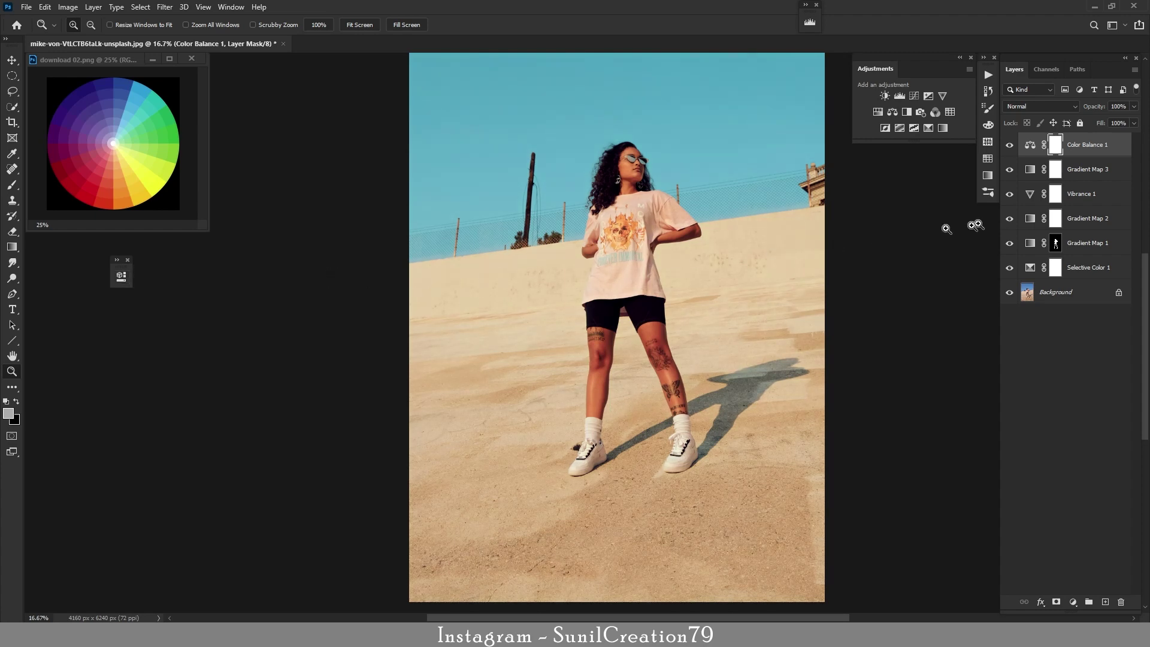
Step: Compare Color Balance 1 on and off, then add a Brightness/Contrast layer at -150 brightness
left_click(1009, 144)
left_click(1010, 145)
left_click(884, 96)
left_click_drag(207, 344, 61, 342)
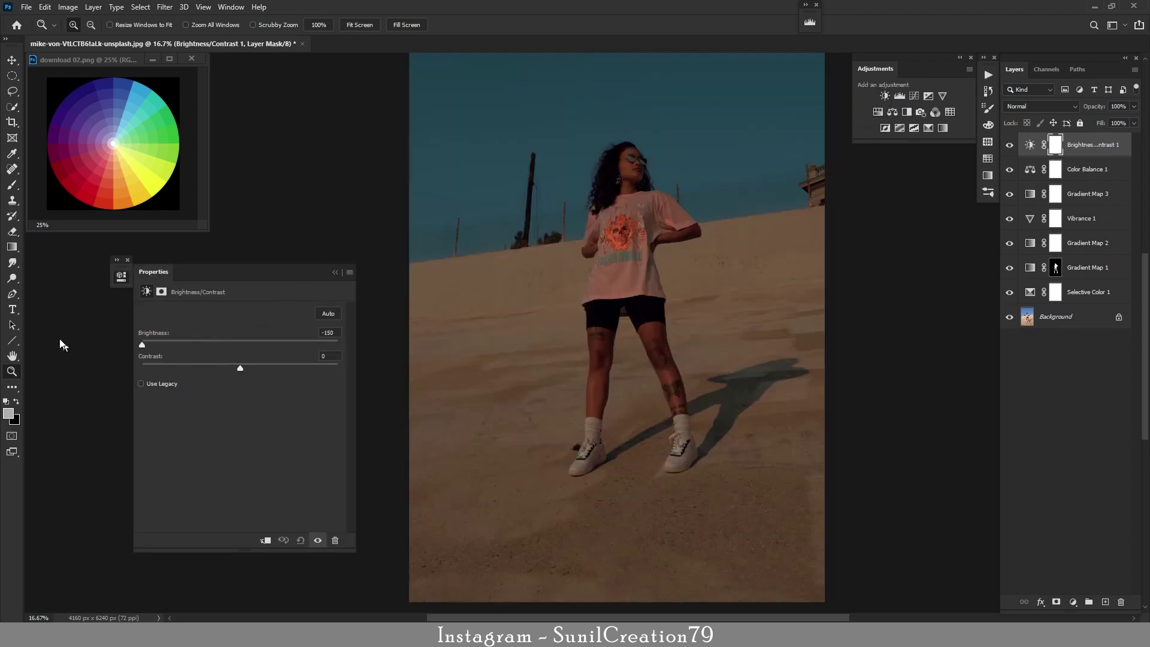
left_click(333, 272)
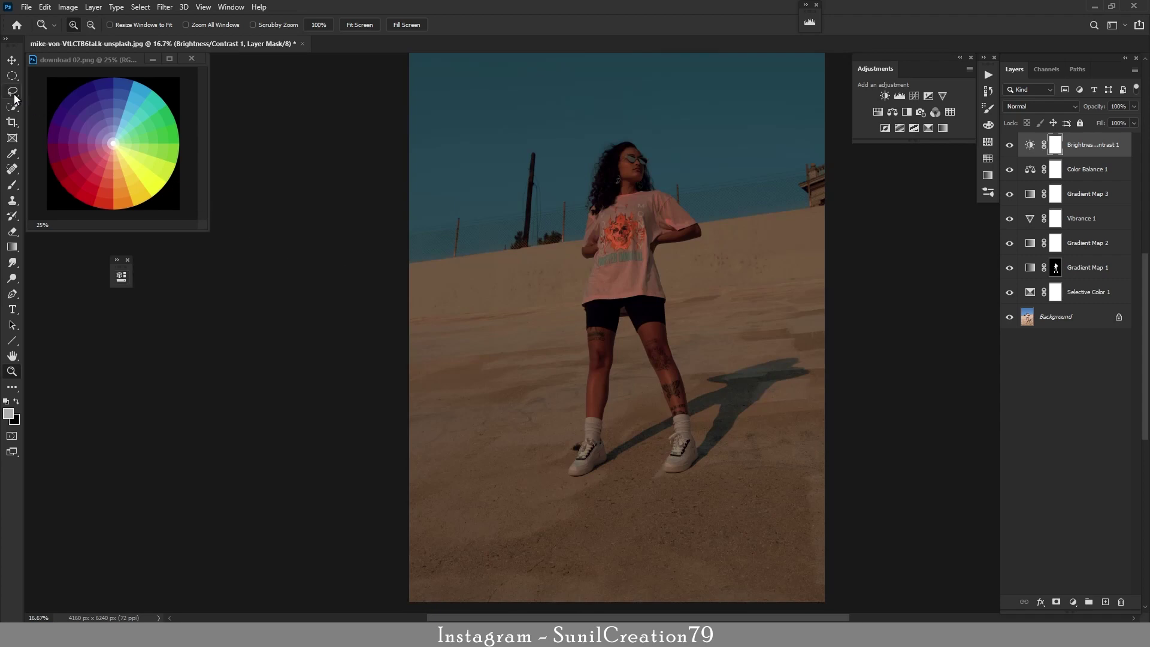
left_click(13, 76)
Step: Fill an oval around the woman with black on the Brightness/Contrast mask, then deselect
left_click_drag(508, 122, 746, 514)
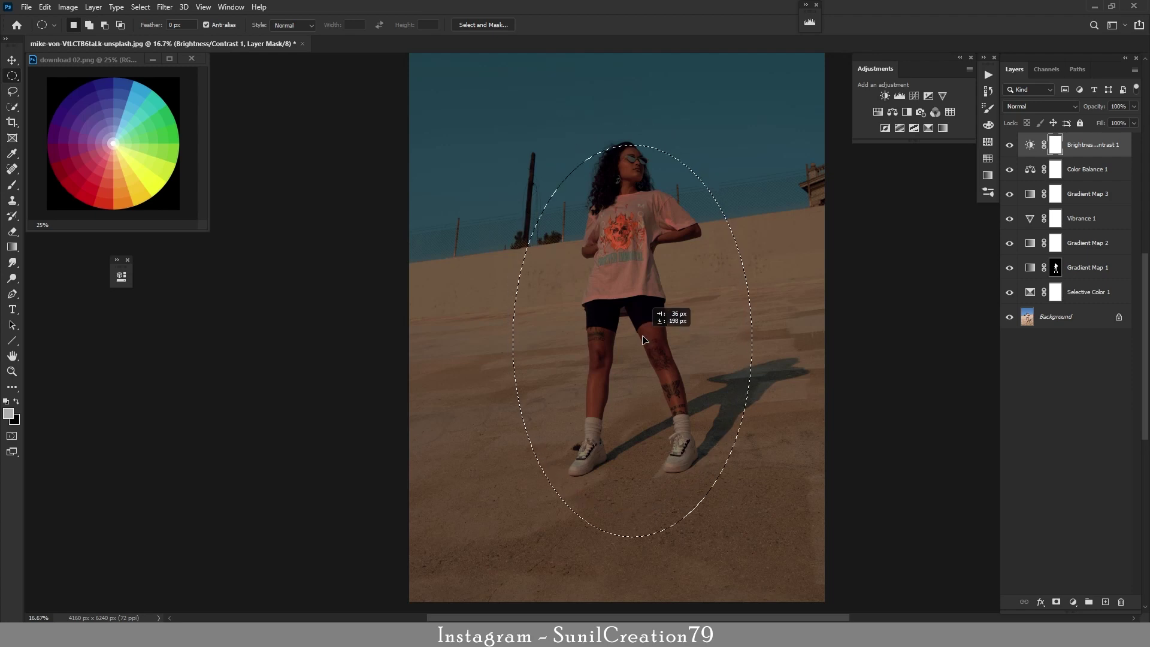
left_click_drag(638, 314, 640, 327)
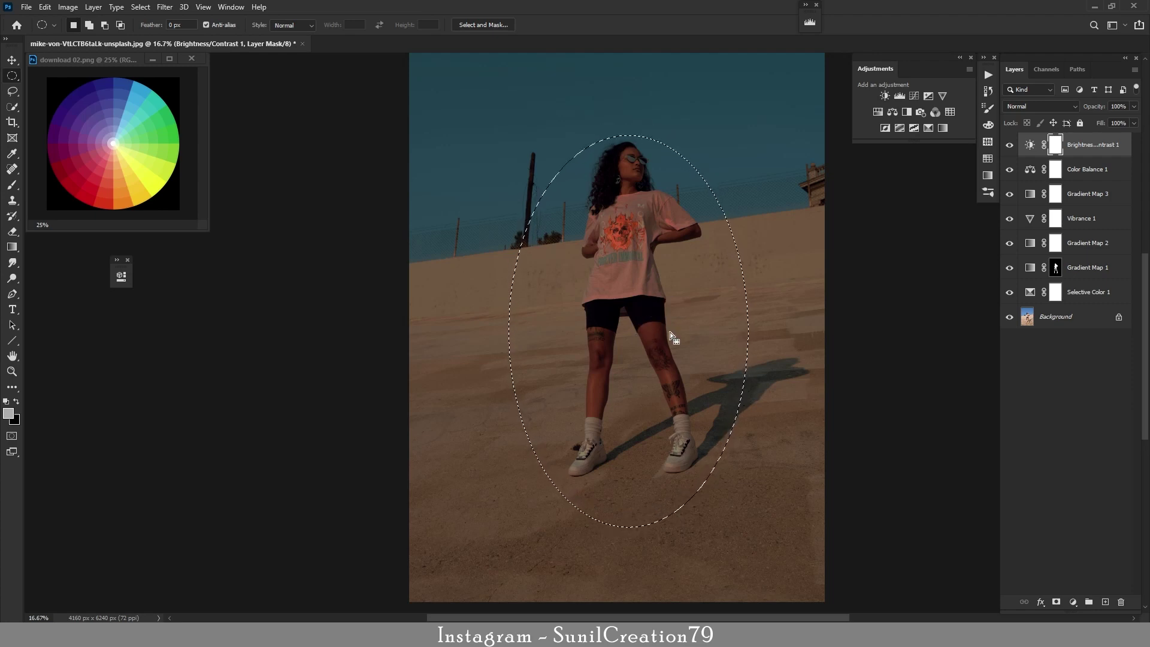
key("shift+BackSpace")
key("Return")
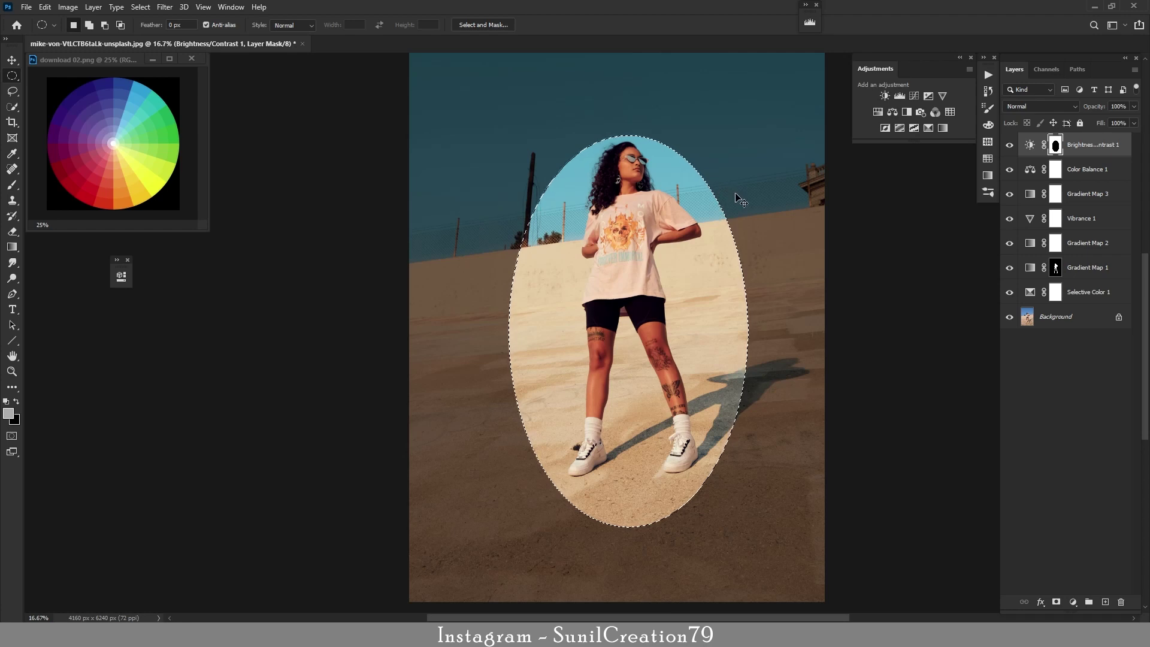
key("ctrl+d")
key("alt+ctrl+r")
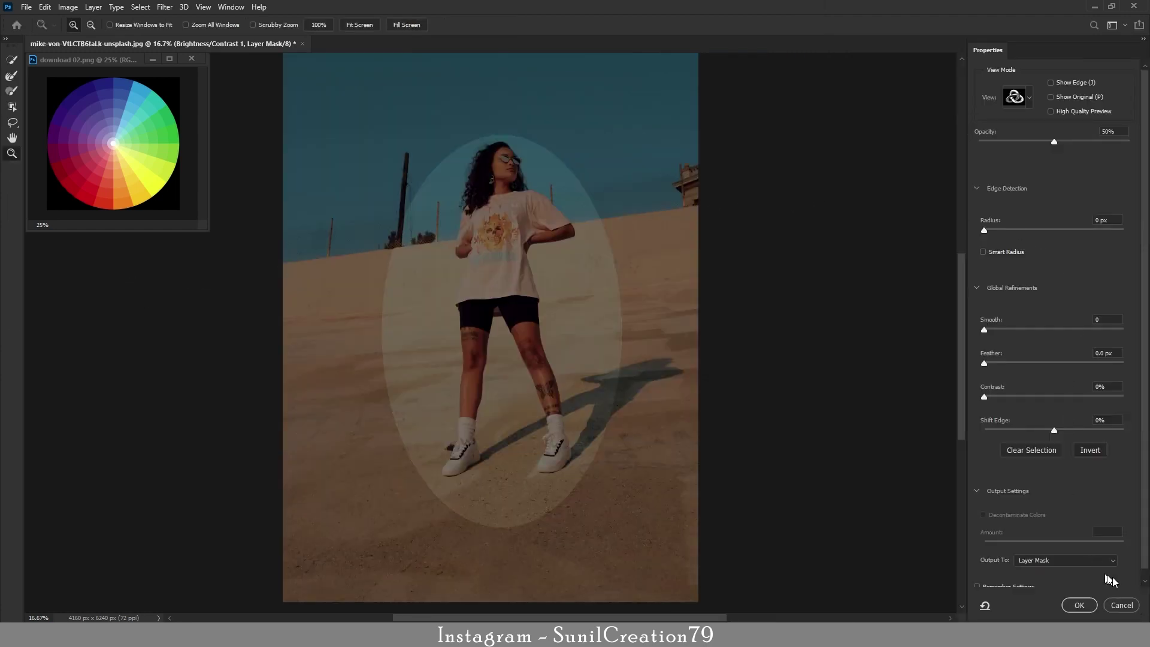
Step: Cancel Select and Mask and heavily feather the Brightness/Contrast 1 mask in Properties
left_click(1122, 604)
left_click(121, 276)
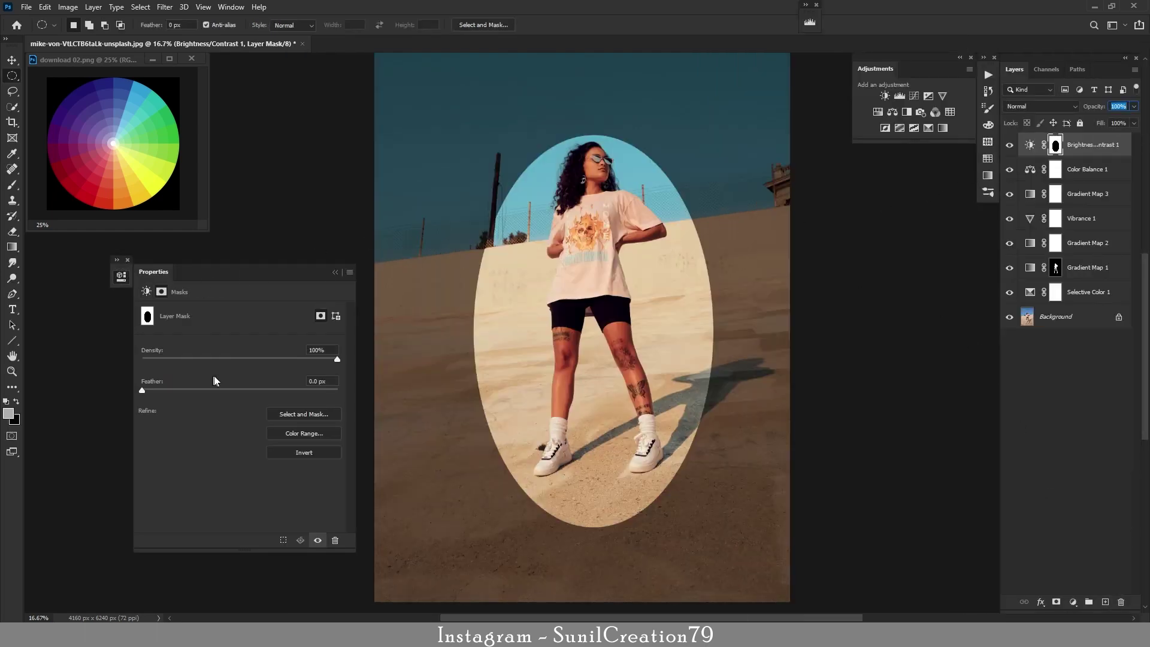
left_click(324, 382)
left_click(284, 388)
left_click(364, 289)
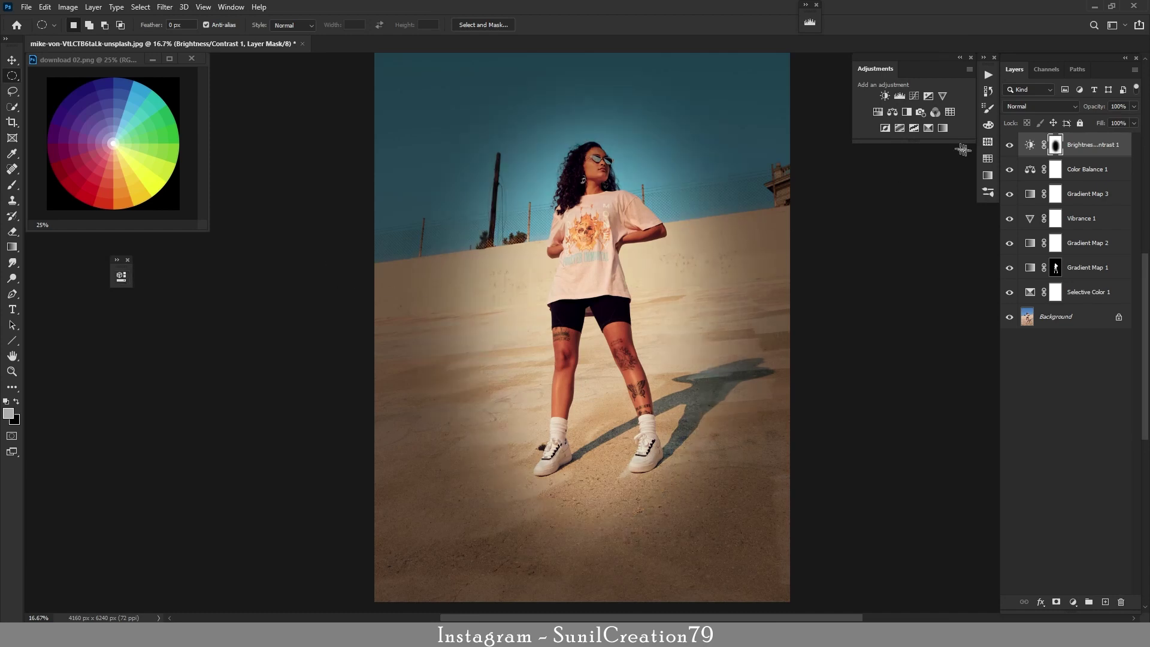
Step: Lower Brightness/Contrast 1 opacity to 30%, comparing with the layer hidden and shown
left_click_drag(1093, 110, 1059, 109)
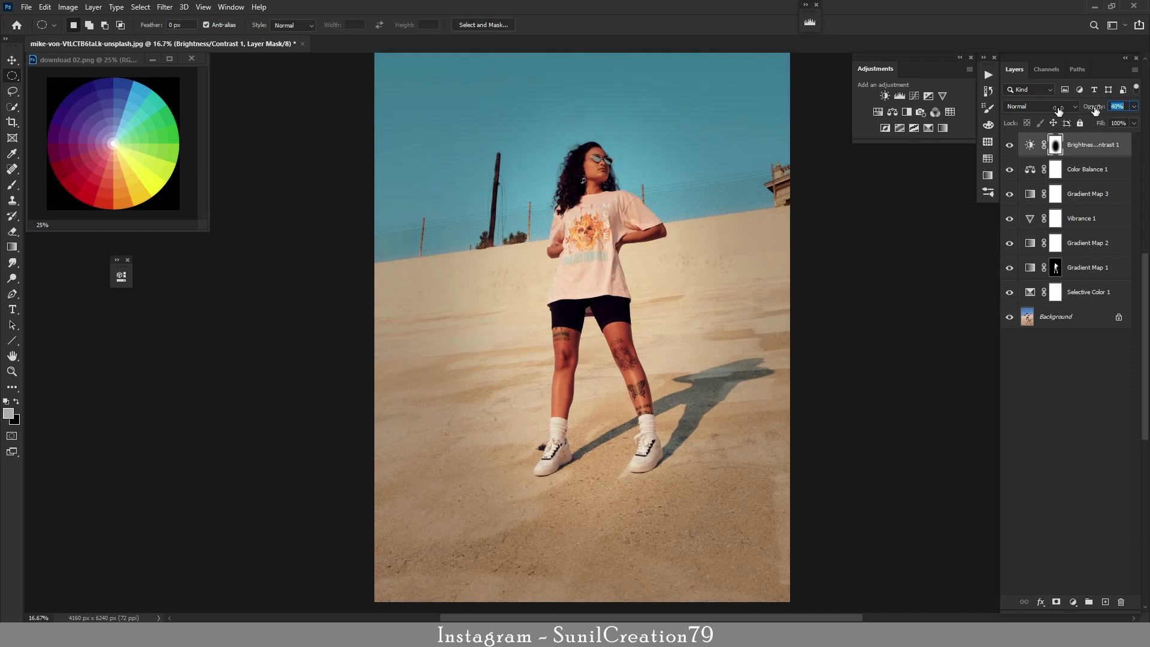
type("25")
left_click(1010, 146)
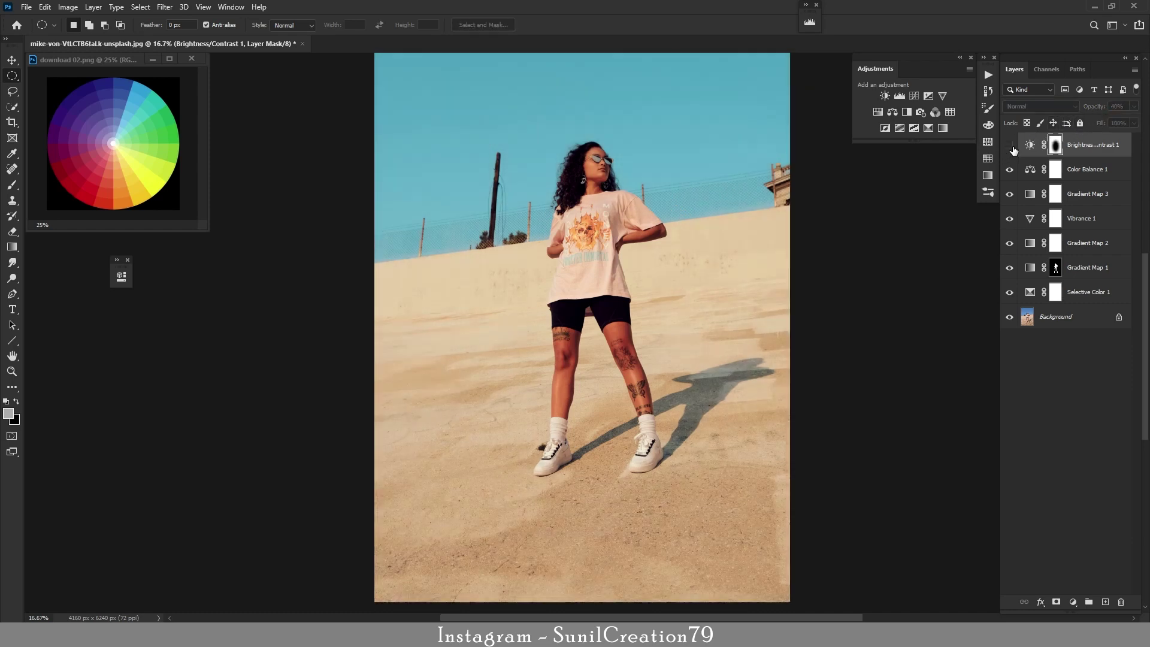
left_click(1010, 145)
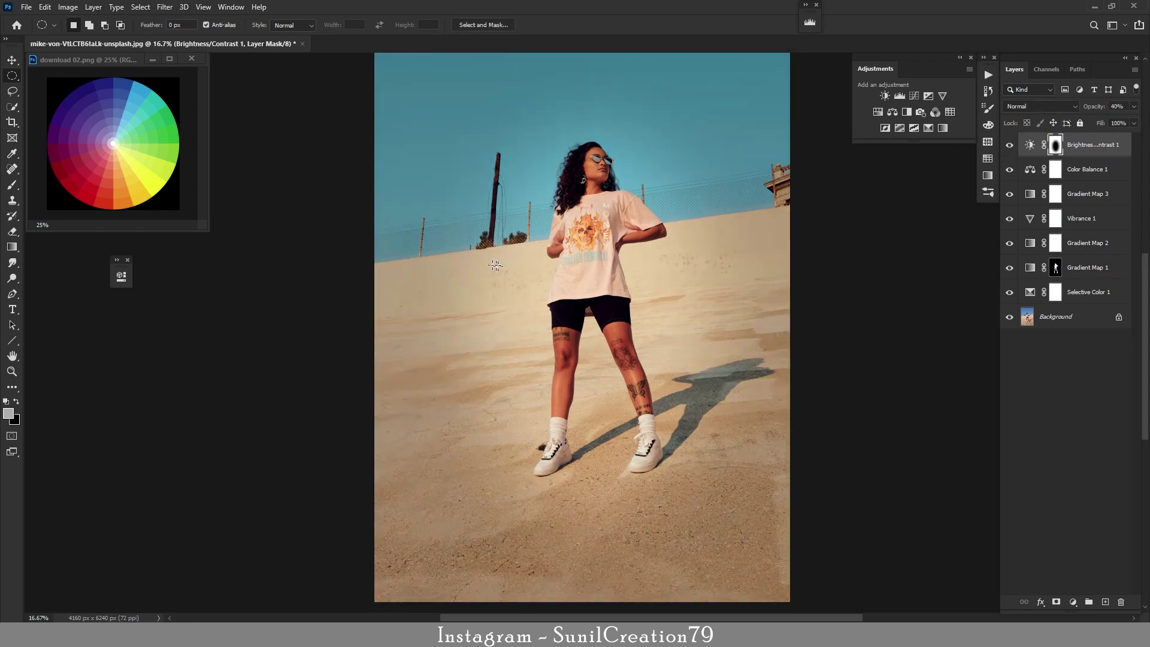
left_click_drag(1098, 108, 1093, 108)
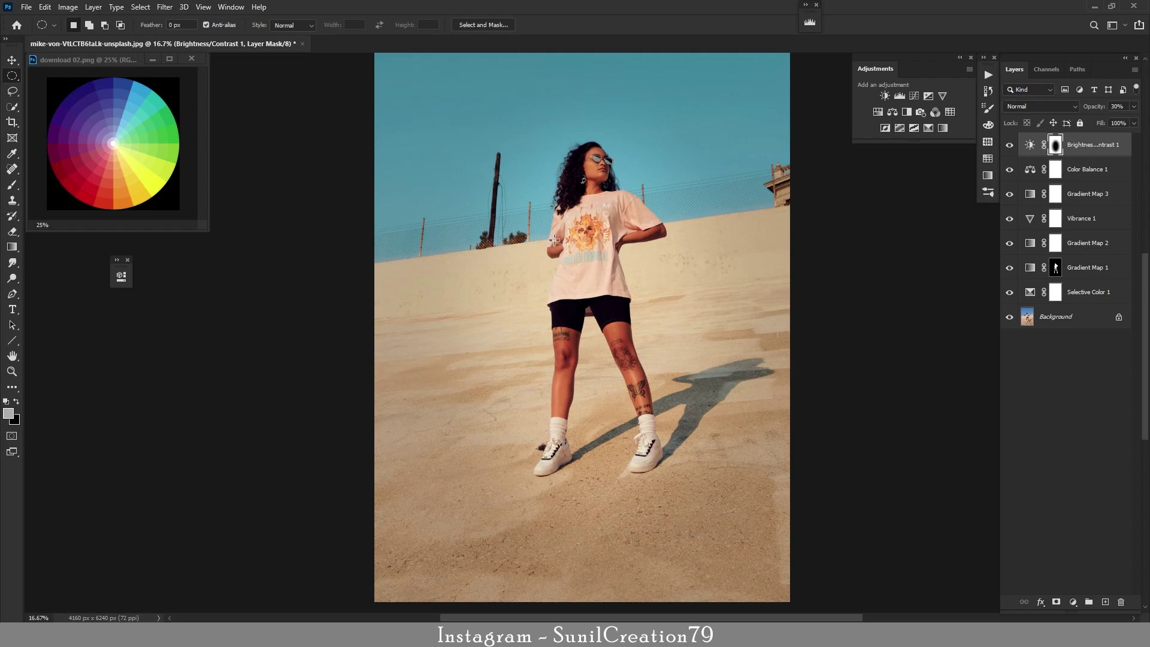
key("z")
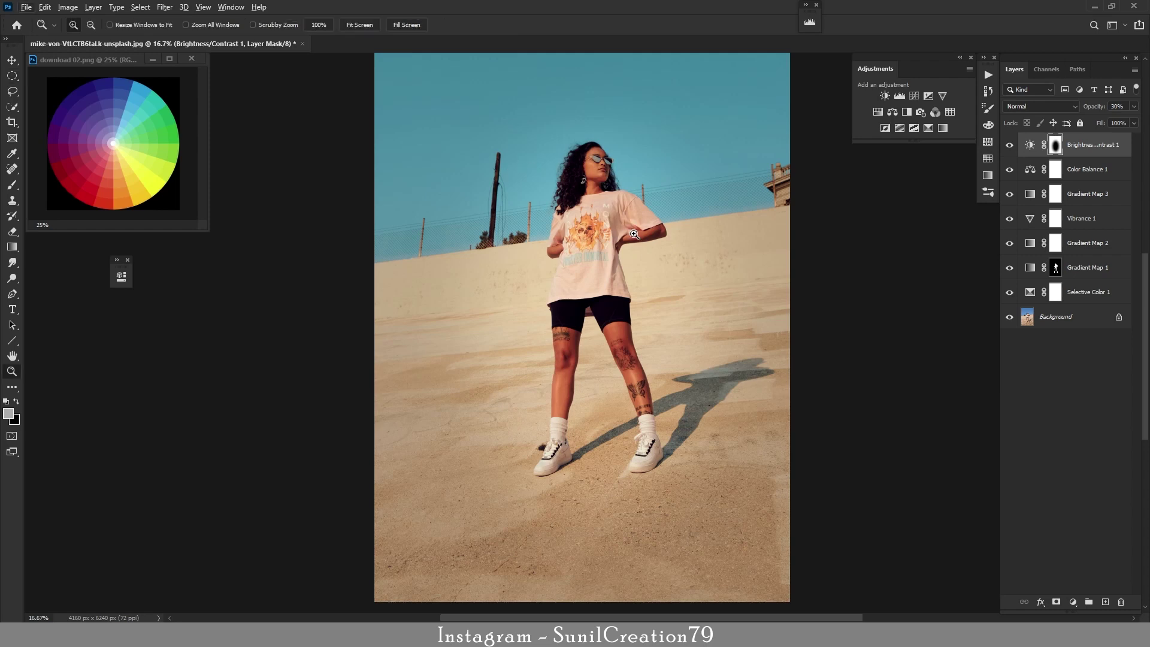
key("alt")
scroll(651, 264, "up", 2)
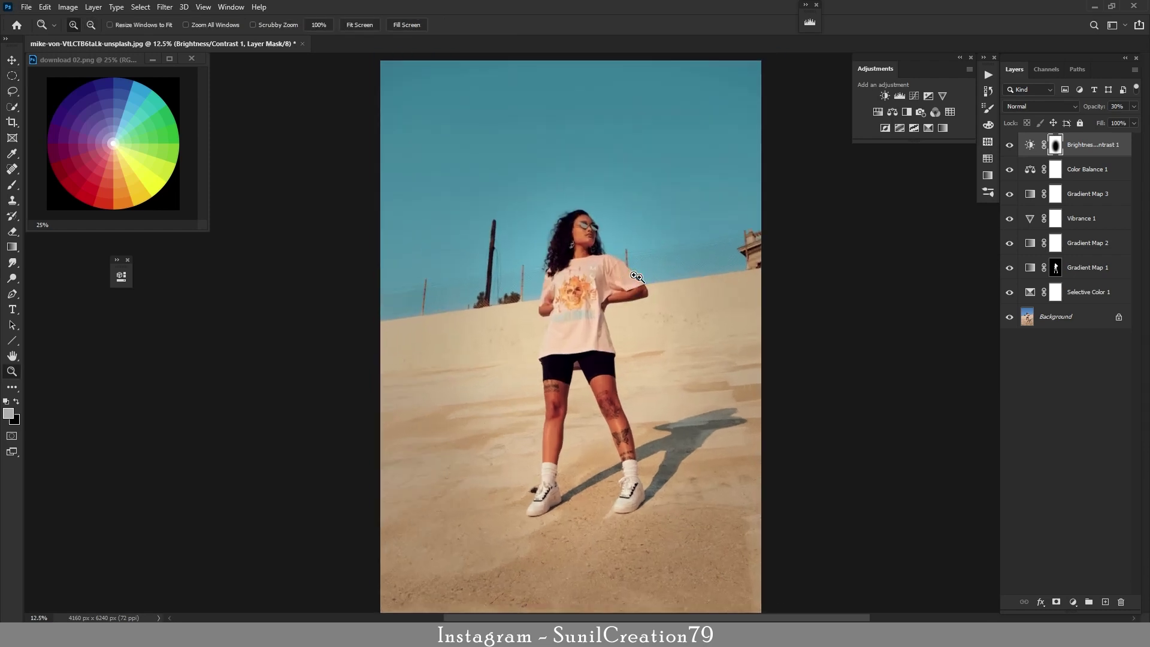
left_click(1007, 318, "alt")
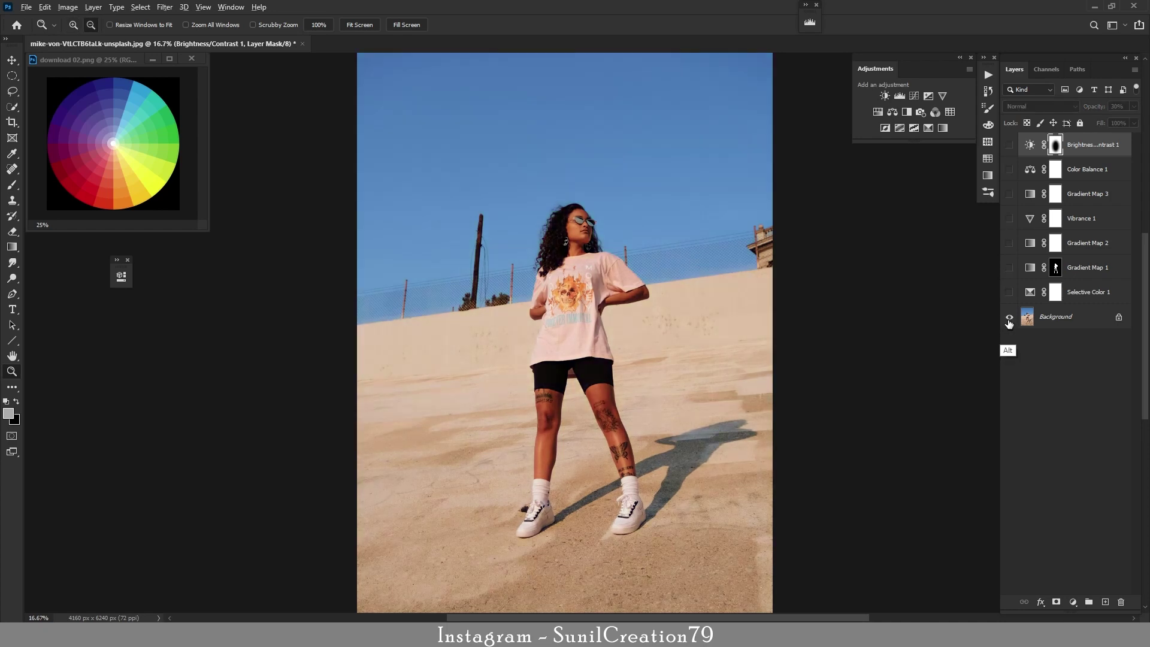
left_click(1009, 317, "alt")
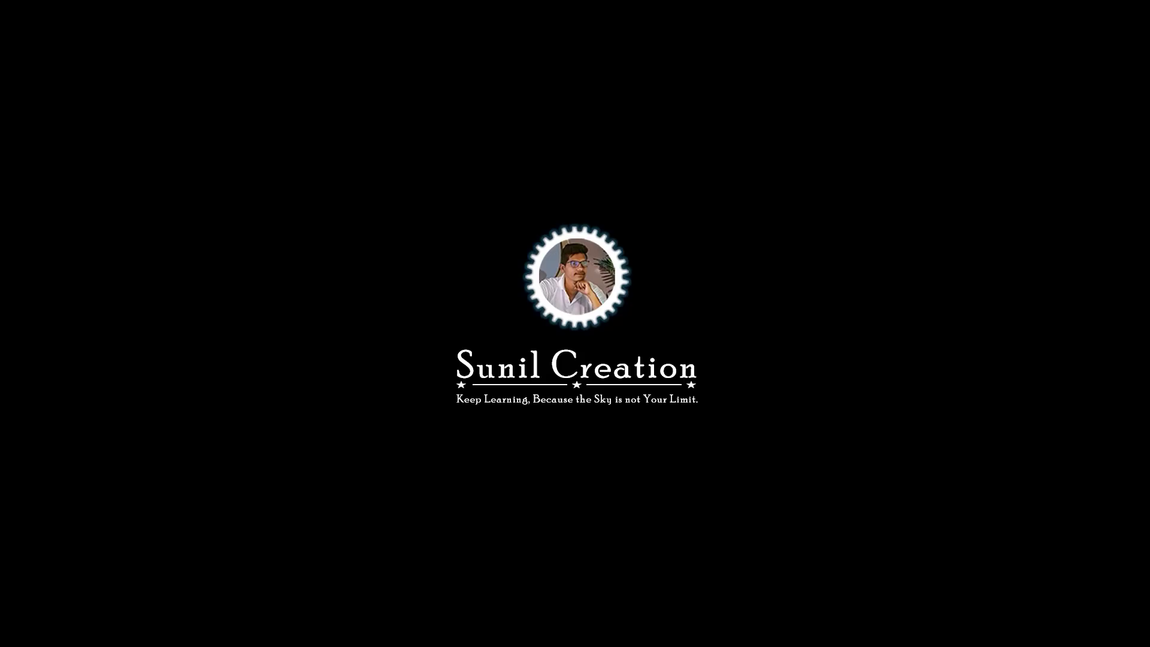